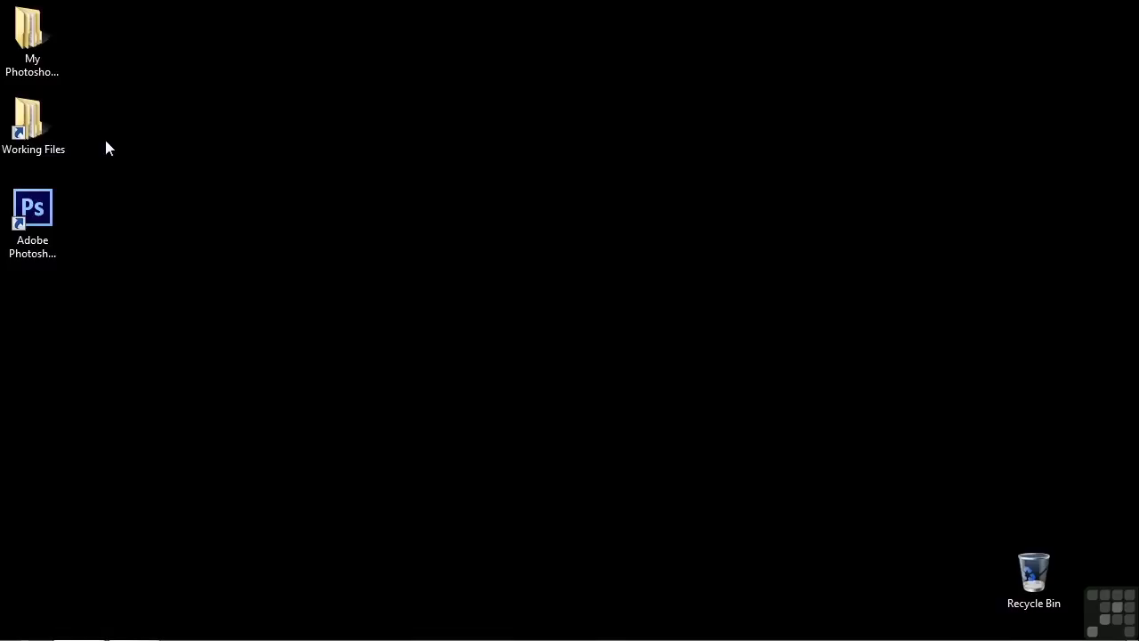
# Open 0603-layer-styles.psd from the Photoshop PSD files folder inside Working Files
pyautogui.doubleClick(40, 125)
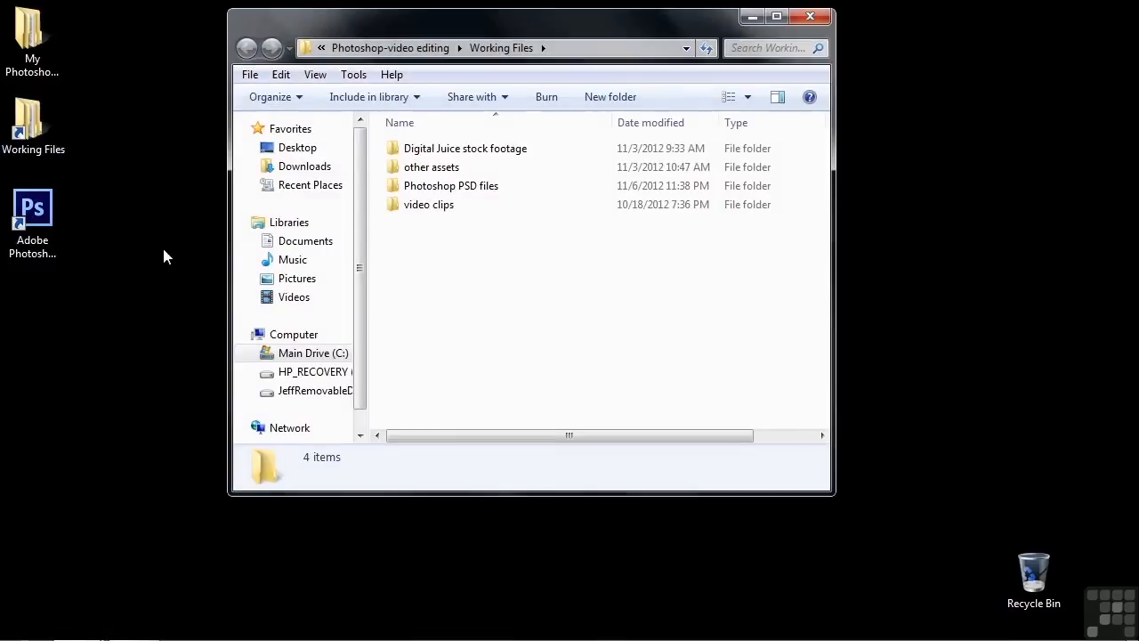
pyautogui.doubleClick(438, 186)
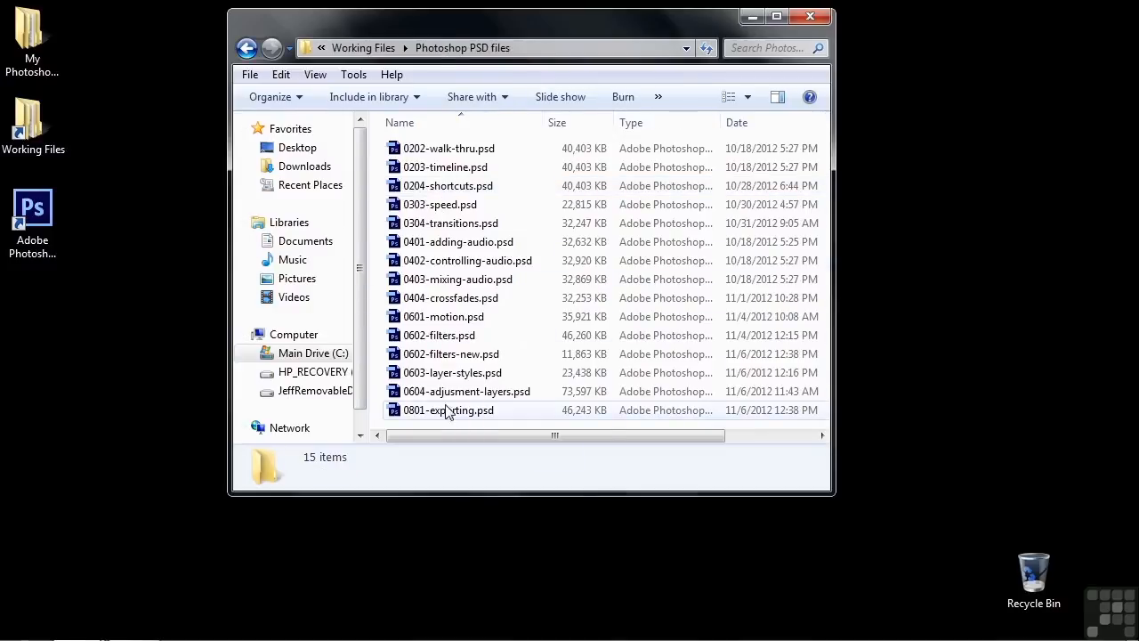
pyautogui.click(440, 377)
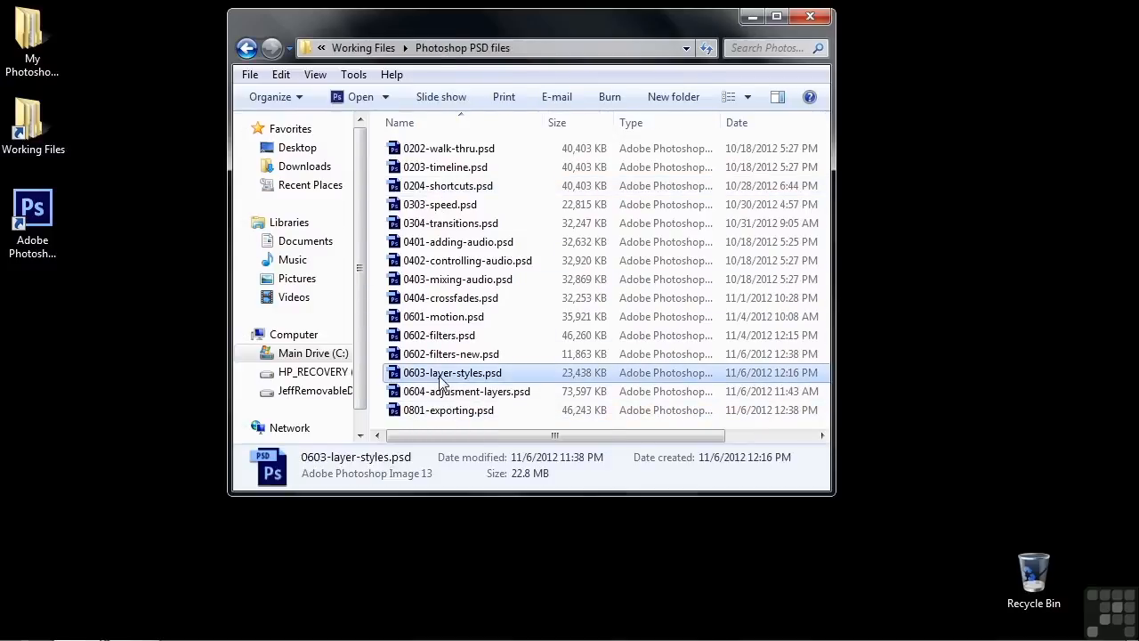
pyautogui.doubleClick(439, 381)
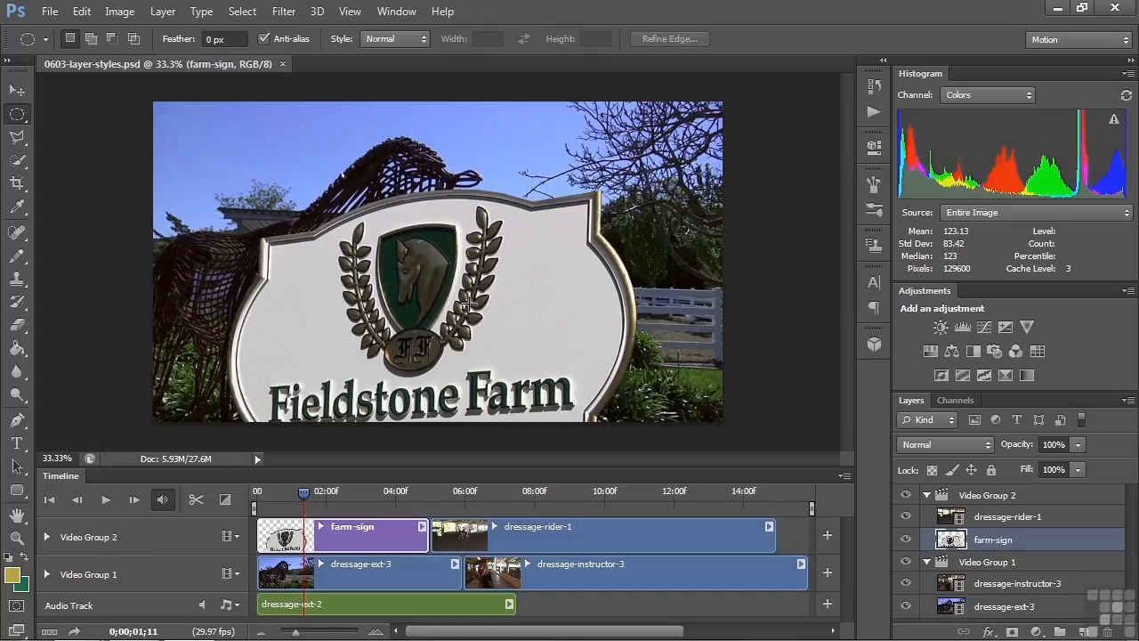
# With the playhead at 0;00;09;24, shift the dressage-rider-1 clip aside to view the clip beneath it, and return it beside farm-sign
pyautogui.click(597, 490)
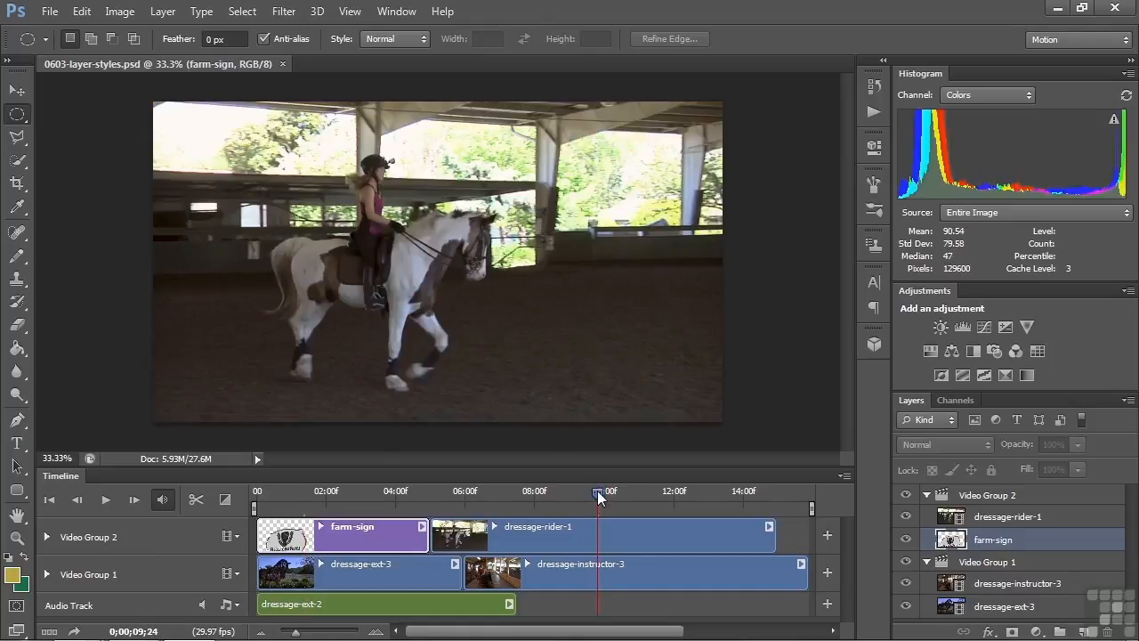
pyautogui.moveTo(536, 533); pyautogui.dragTo(725, 535)
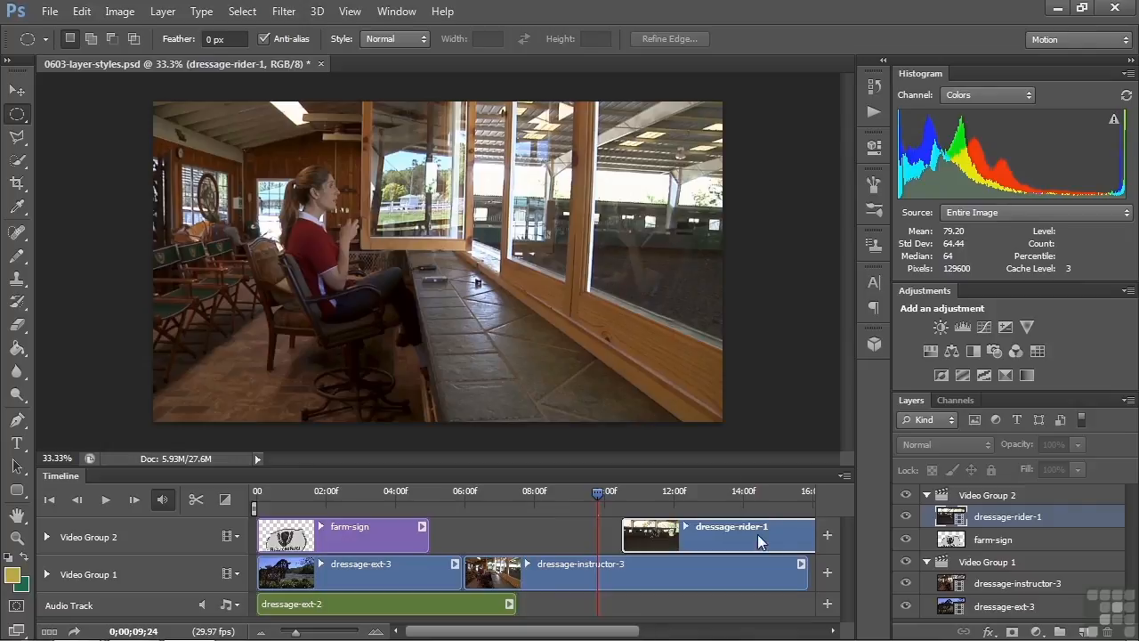
pyautogui.moveTo(712, 543); pyautogui.dragTo(583, 542)
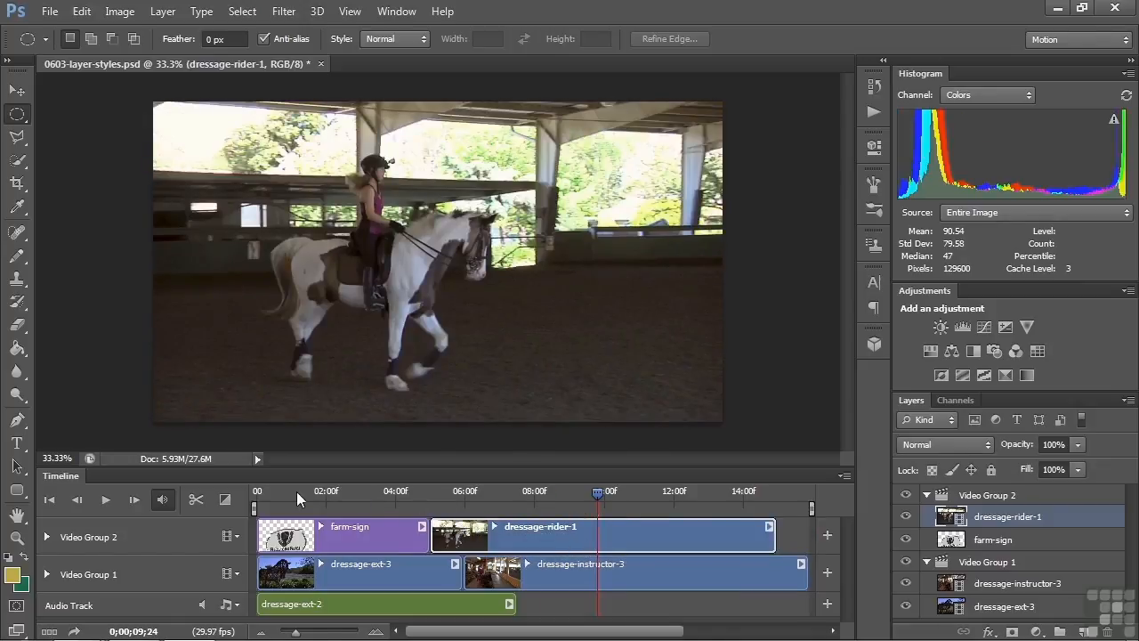
# Play the opening section of the timeline from 0;00;01;07 to the end of the farm-sign clip
pyautogui.click(299, 497)
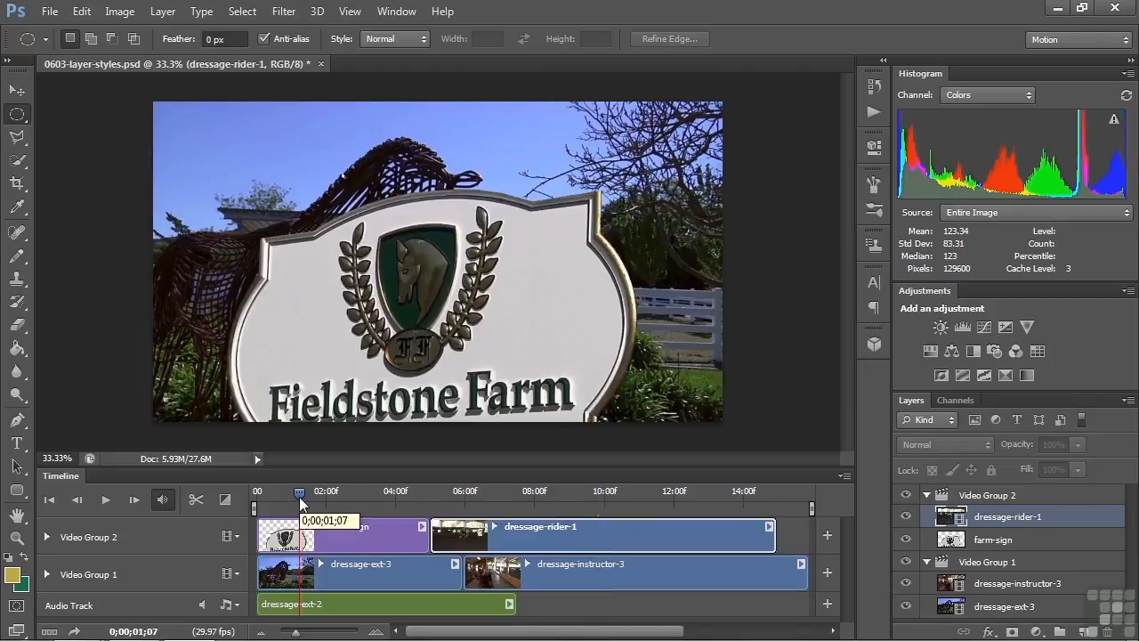
pyautogui.press('space')
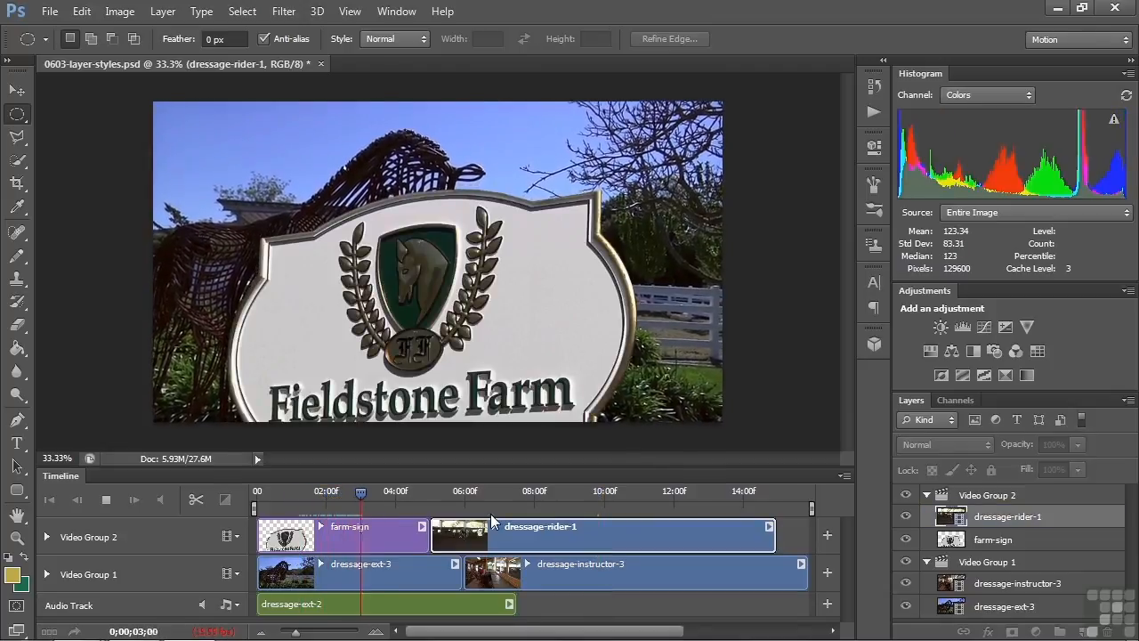
pyautogui.press('space')
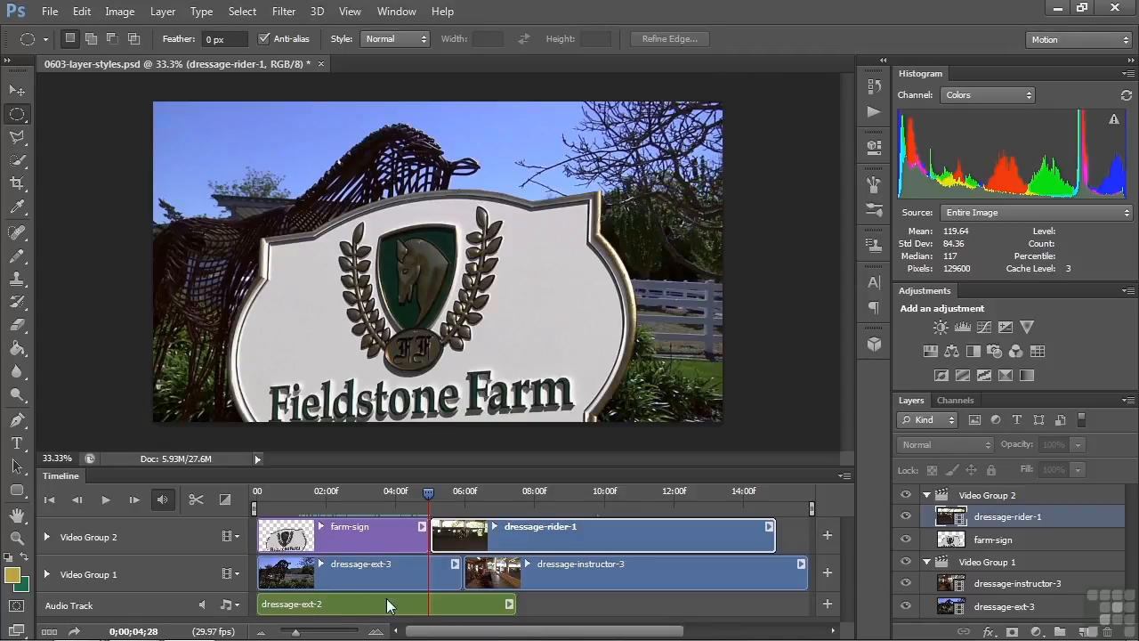
pyautogui.click(828, 604)
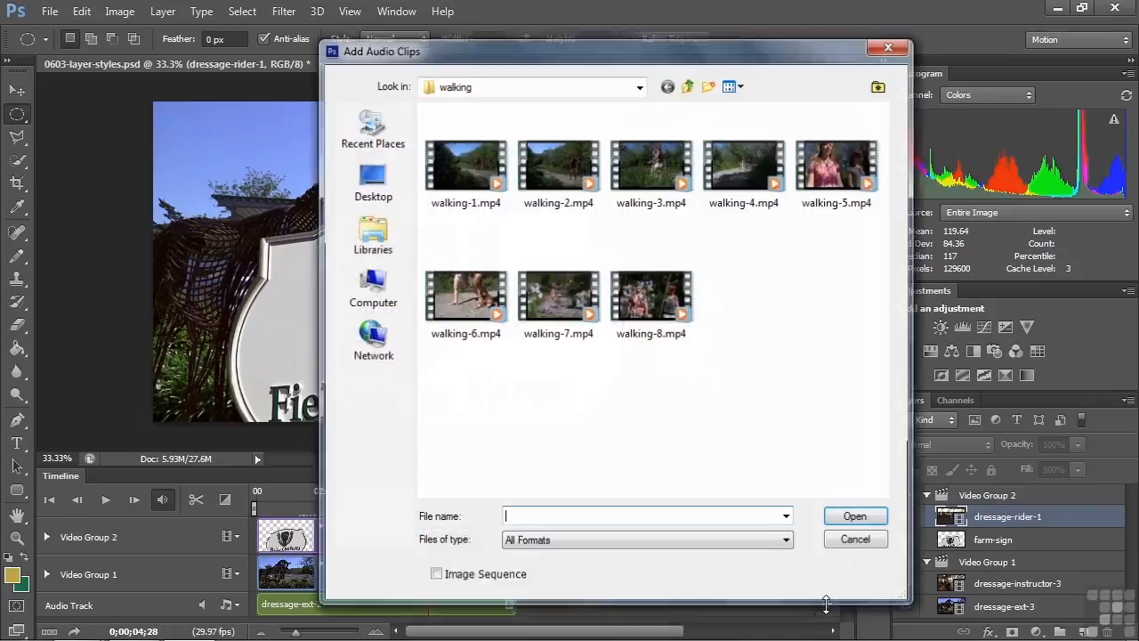
pyautogui.click(688, 85)
pyautogui.doubleClick(578, 148)
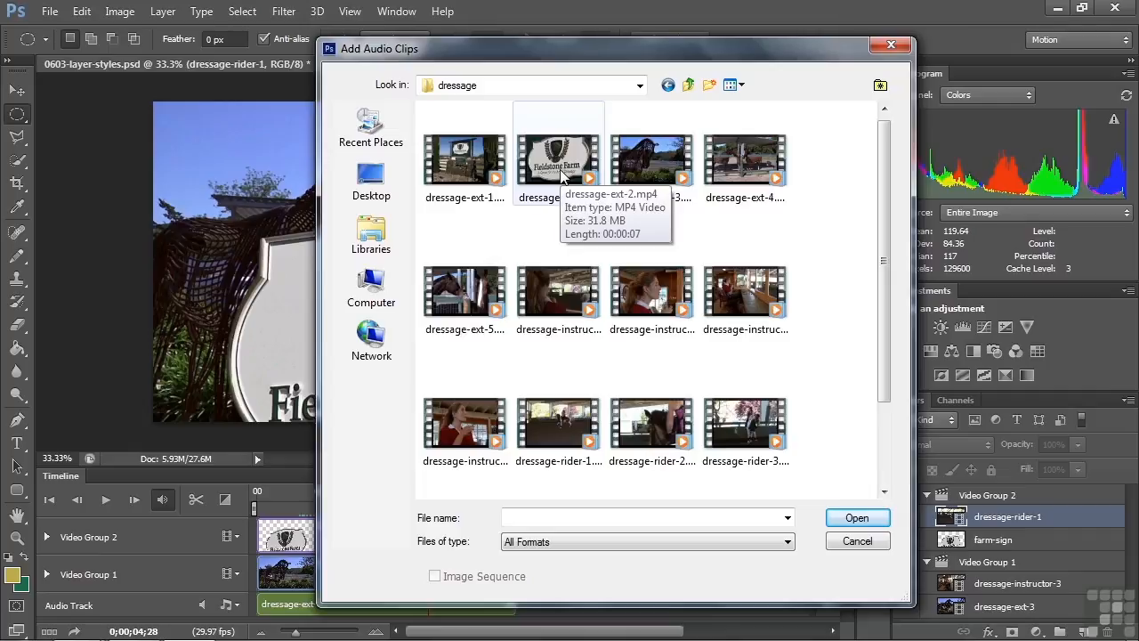
pyautogui.click(858, 543)
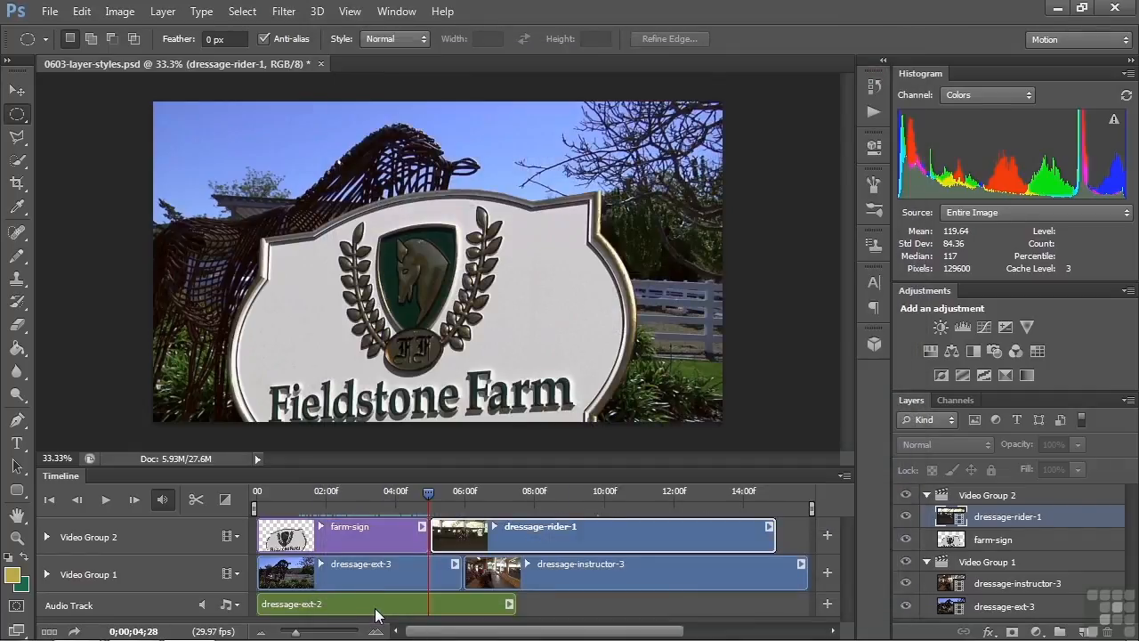
# Mute the audio of the dressage-ext-3 video clip
pyautogui.rightClick(400, 570)
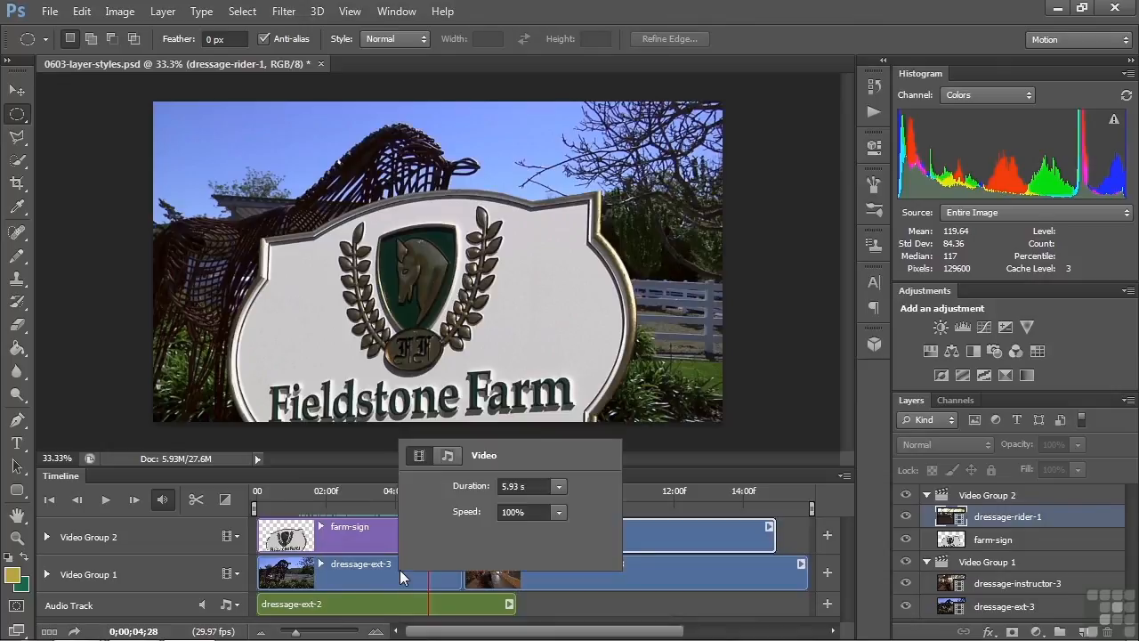
pyautogui.click(449, 455)
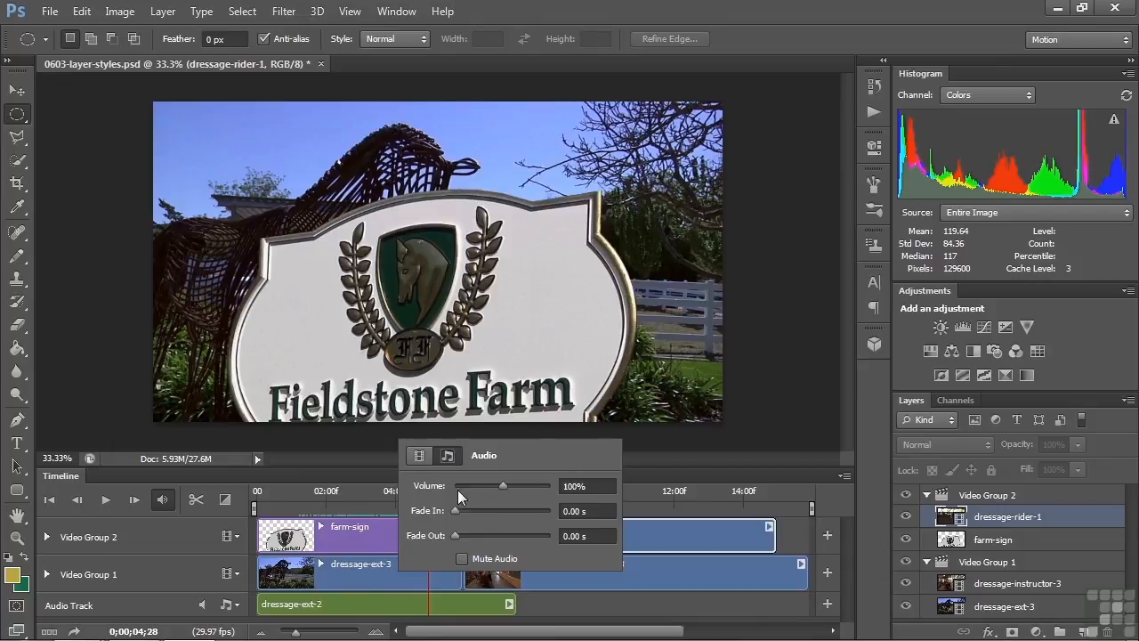
pyautogui.click(463, 558)
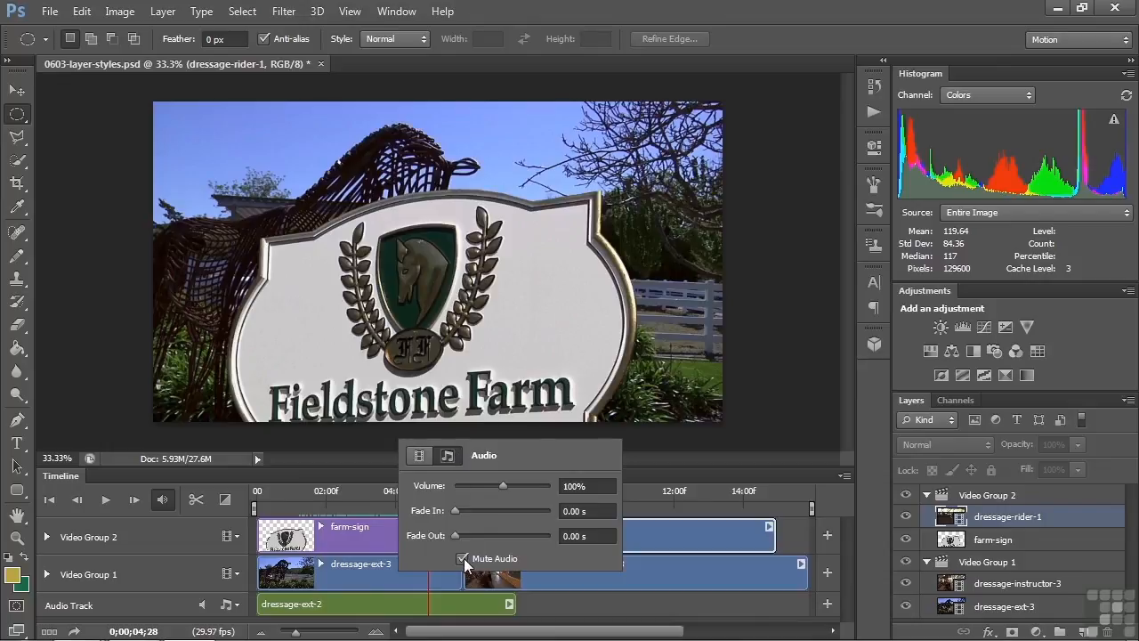
pyautogui.click(392, 574)
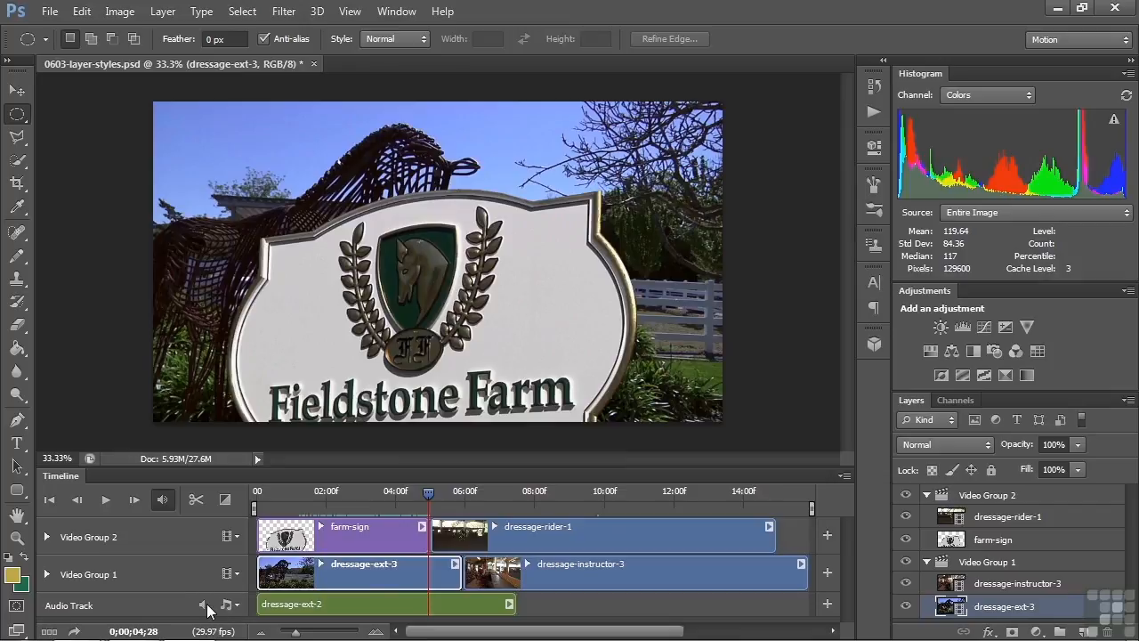
# Play the sequence from 0;00;00;07 to about three seconds to check the sound with dressage-ext-3 muted
pyautogui.moveTo(428, 494); pyautogui.dragTo(264, 524)
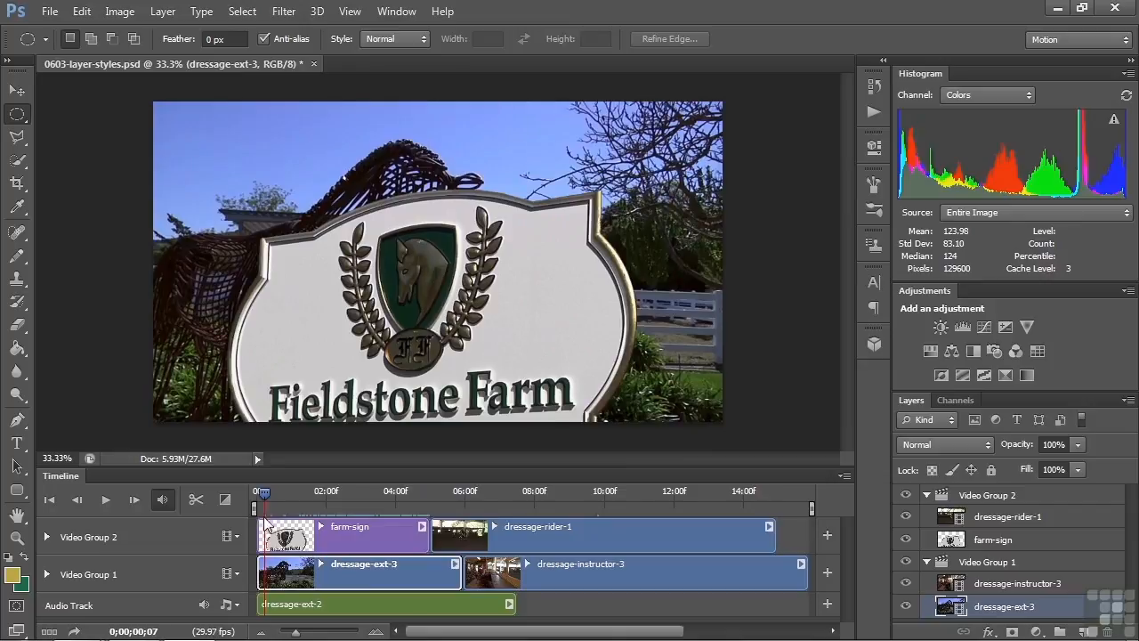
pyautogui.press('space')
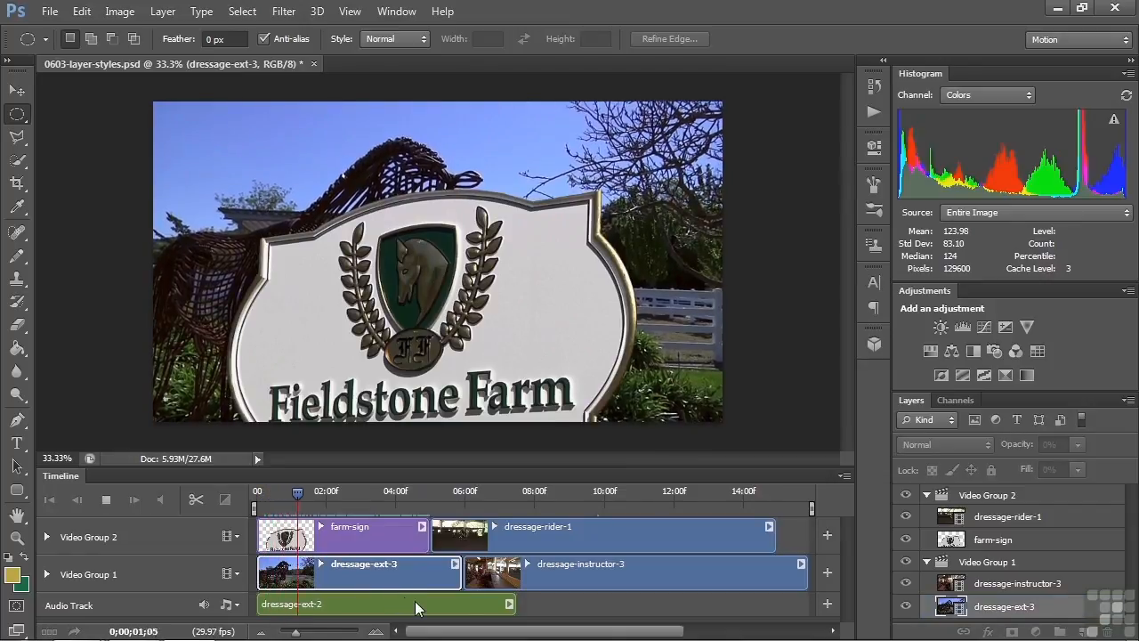
pyautogui.press('space')
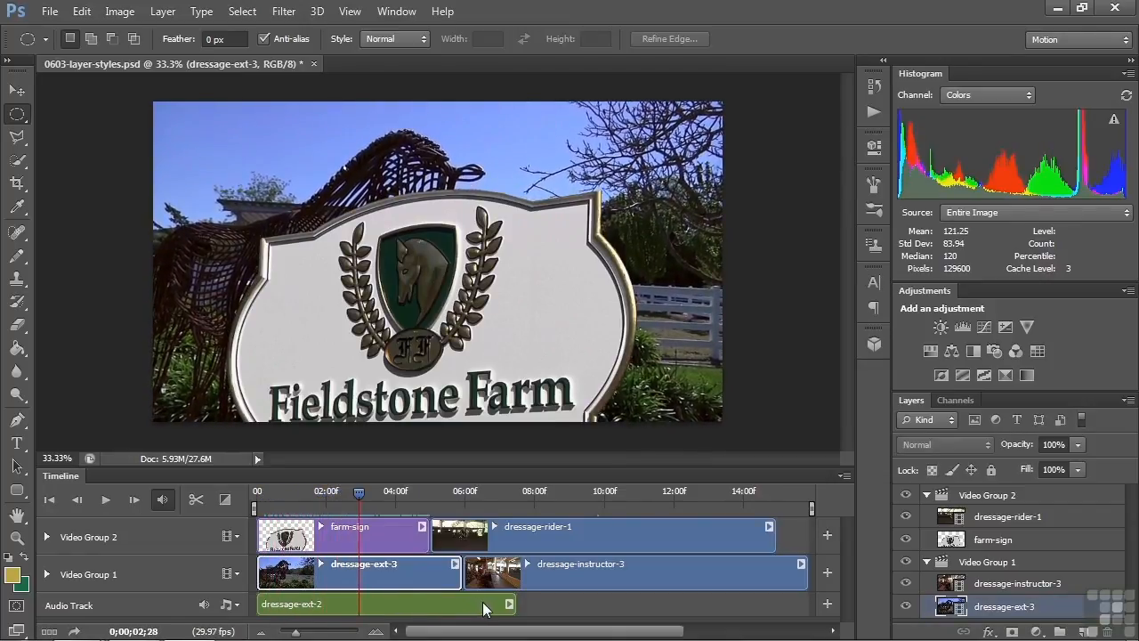
# Extend the farm-sign clip and trim the dressage-ext-2 audio clip so both end together with the dressage-ext-3 clip
pyautogui.moveTo(425, 532); pyautogui.dragTo(460, 532)
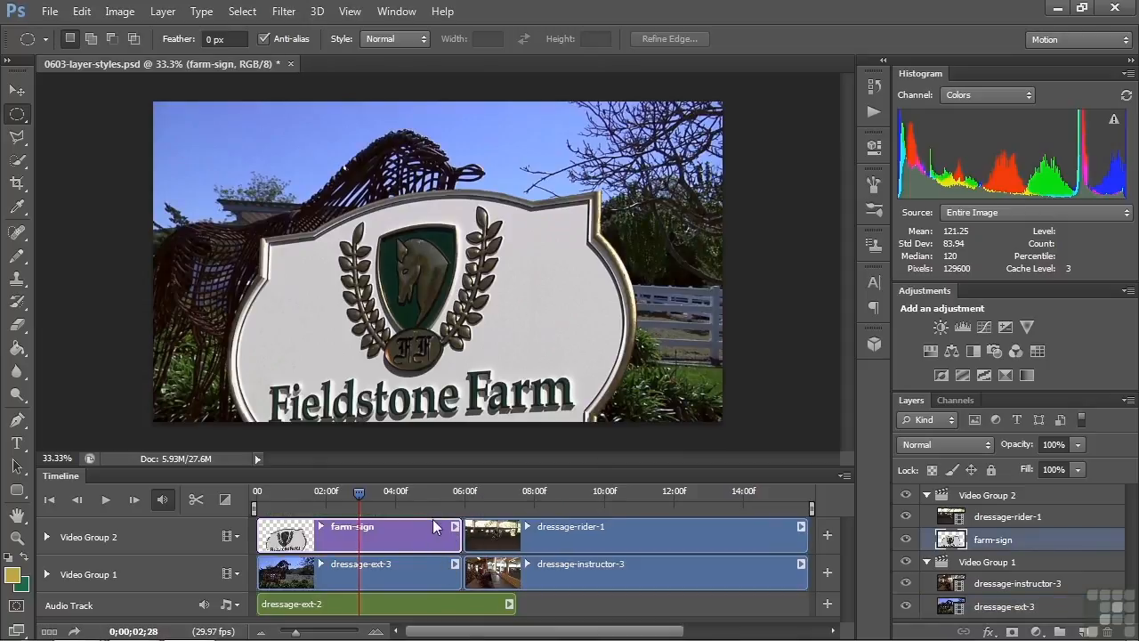
pyautogui.moveTo(512, 604); pyautogui.dragTo(461, 605)
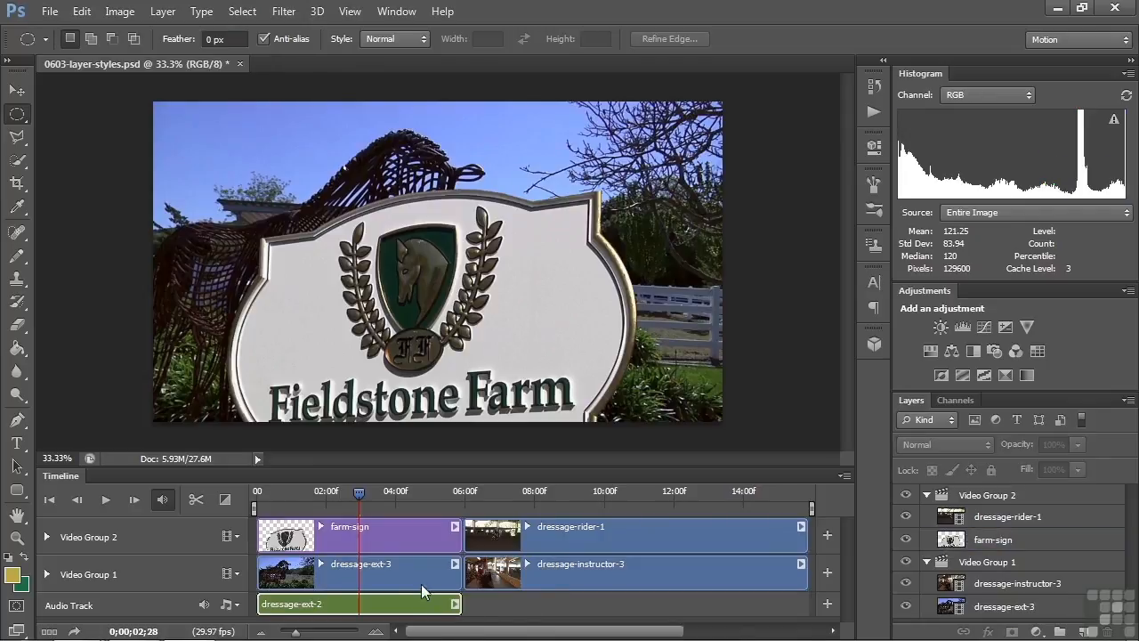
# Replay the sequence from near the start to about five seconds to review the horse footage behind the sign
pyautogui.moveTo(356, 497); pyautogui.dragTo(266, 501)
pyautogui.press('space')
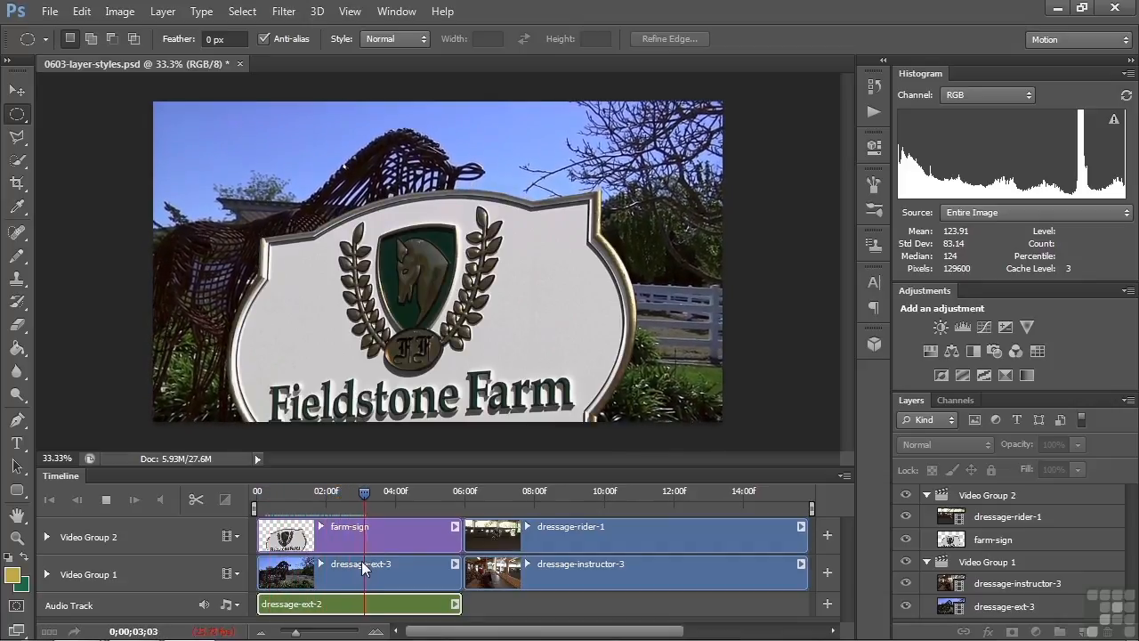
pyautogui.press('space')
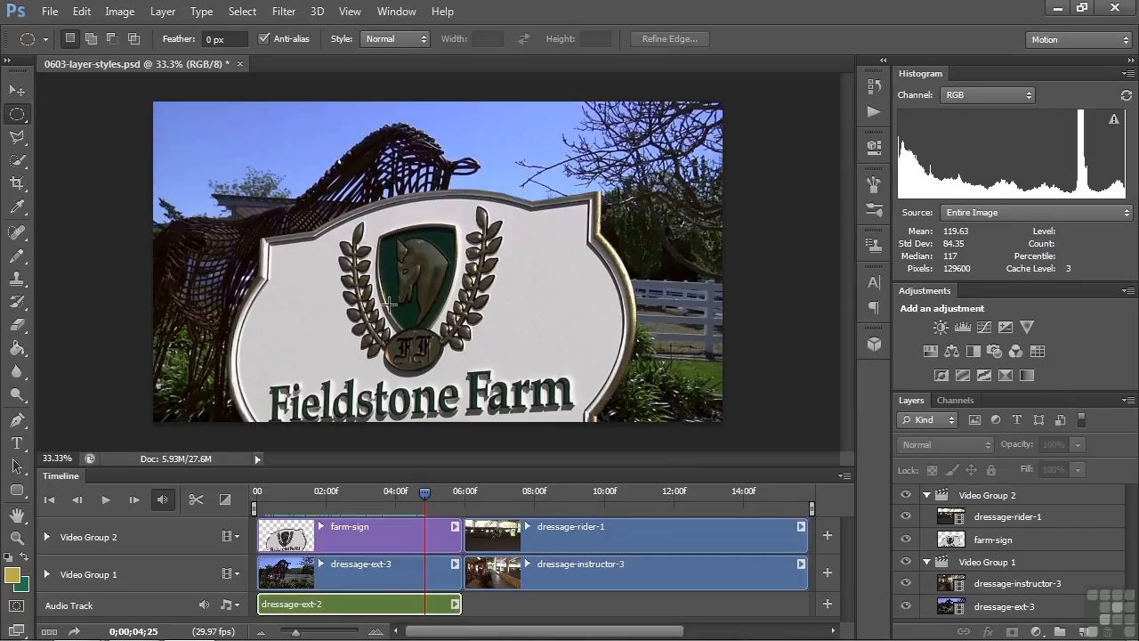
# Set the playback speed of the dressage-ext-3 clip to 25%
pyautogui.rightClick(355, 567)
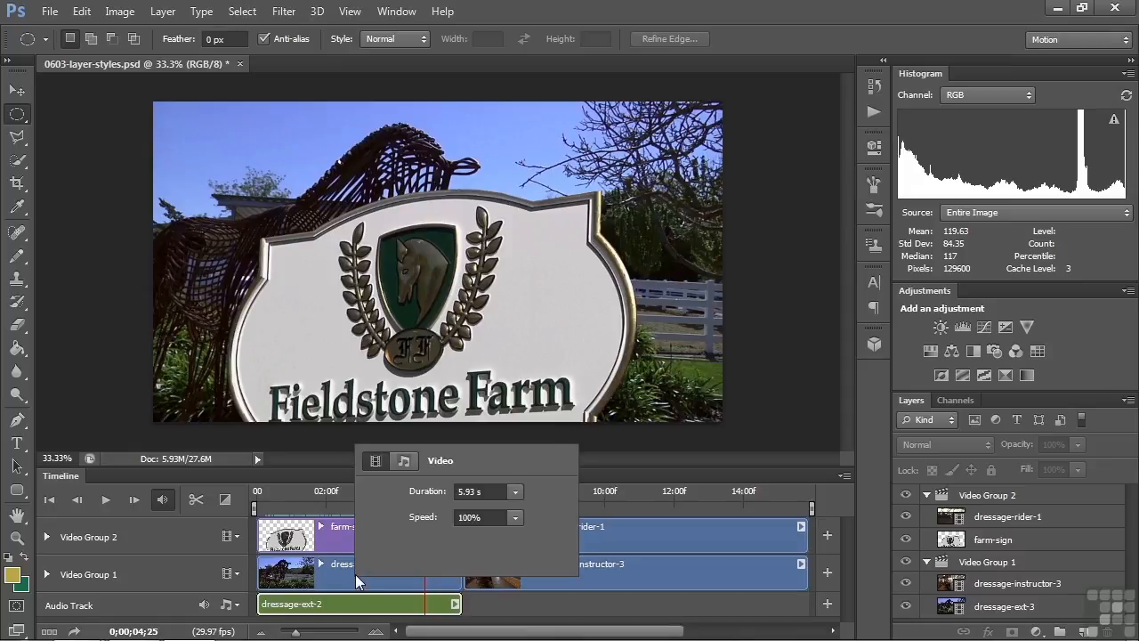
pyautogui.click(436, 517)
pyautogui.write('25')
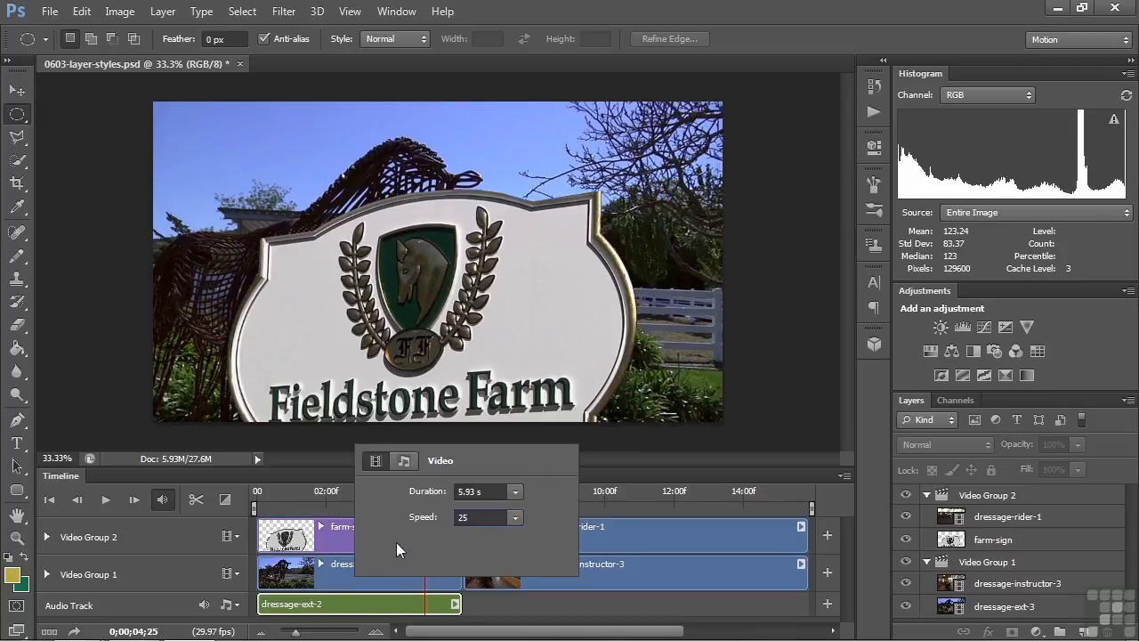
pyautogui.click(360, 556)
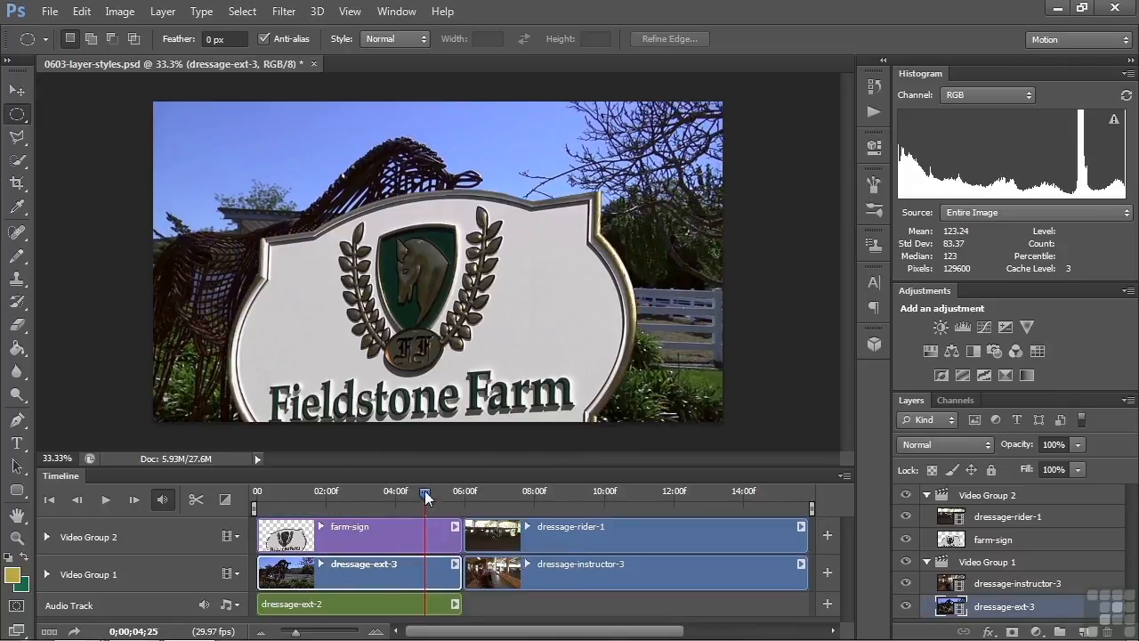
# Play the sequence from the beginning to about 0;00;05;02 to preview the slowed dressage-ext-3 clip
pyautogui.moveTo(424, 493); pyautogui.dragTo(256, 493)
pyautogui.press('space')
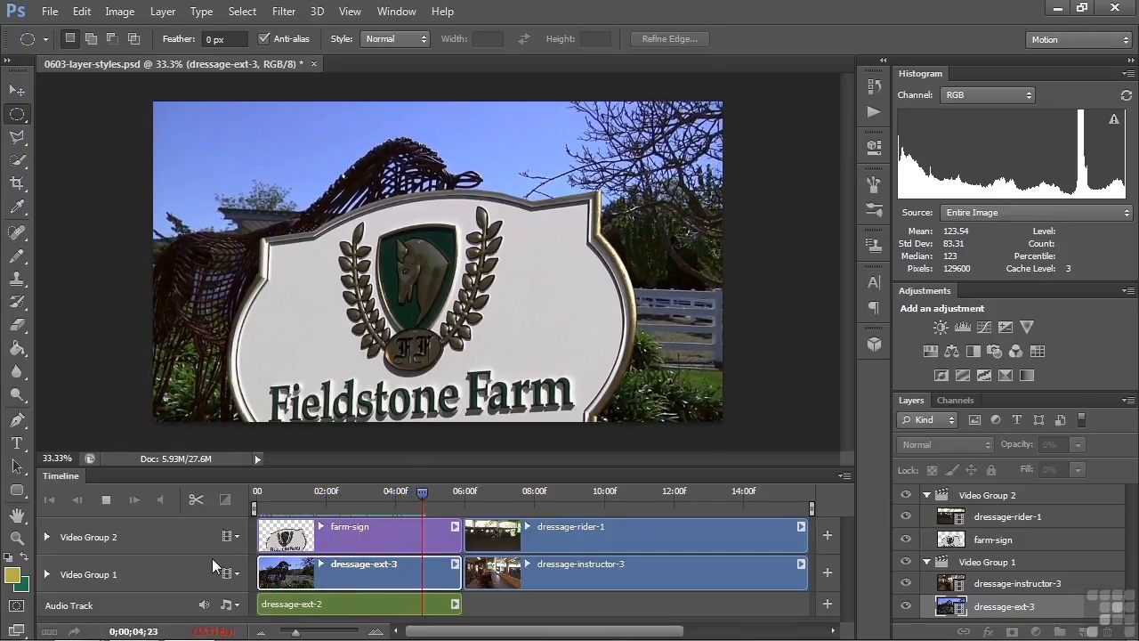
pyautogui.press('space')
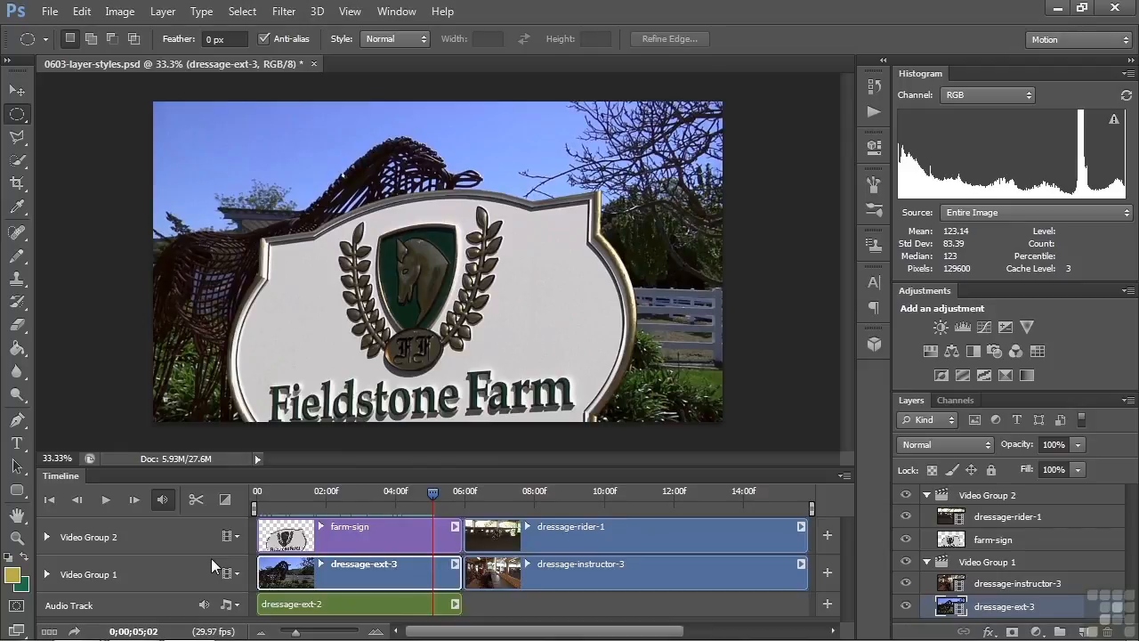
# Free Transform the farm-sign layer to about 58% of its size and place it in front of the fence, facing the horse's head
pyautogui.click(335, 537)
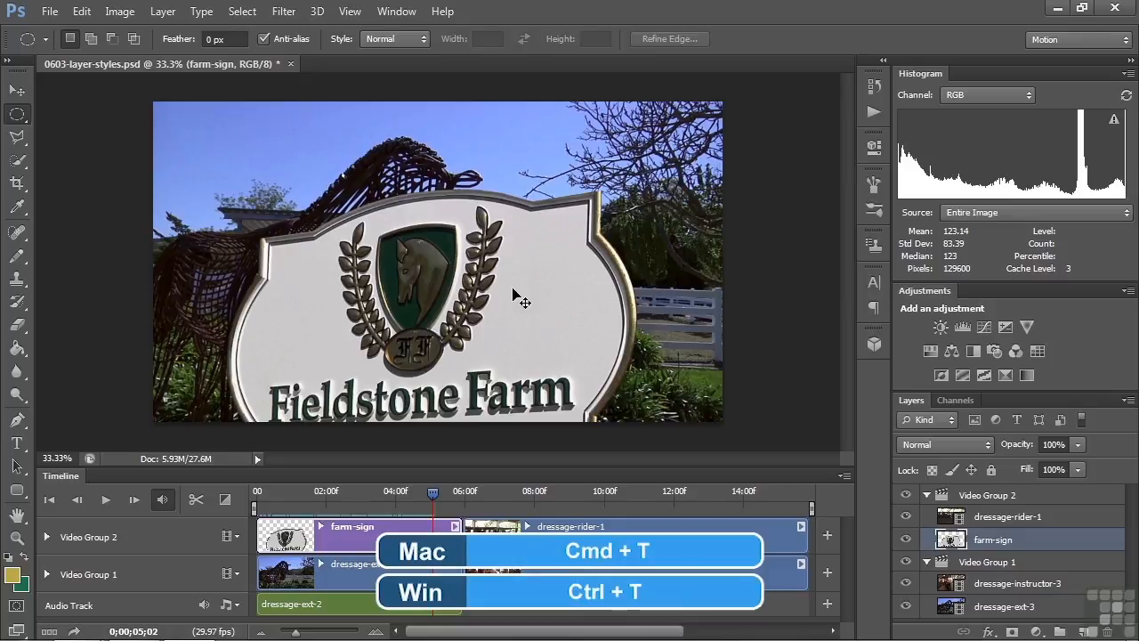
pyautogui.hotkey('ctrl', 't')
pyautogui.moveTo(519, 339); pyautogui.dragTo(609, 259)
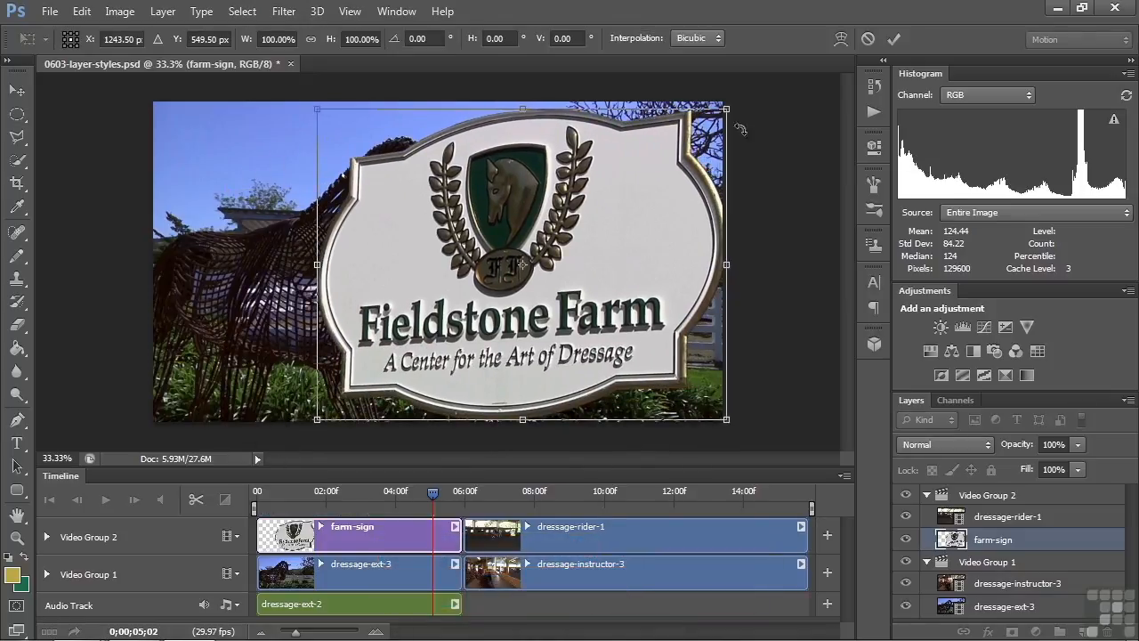
pyautogui.moveTo(726, 109); pyautogui.dragTo(547, 246)
pyautogui.moveTo(448, 365); pyautogui.dragTo(599, 292)
pyautogui.moveTo(705, 170); pyautogui.dragTo(709, 163)
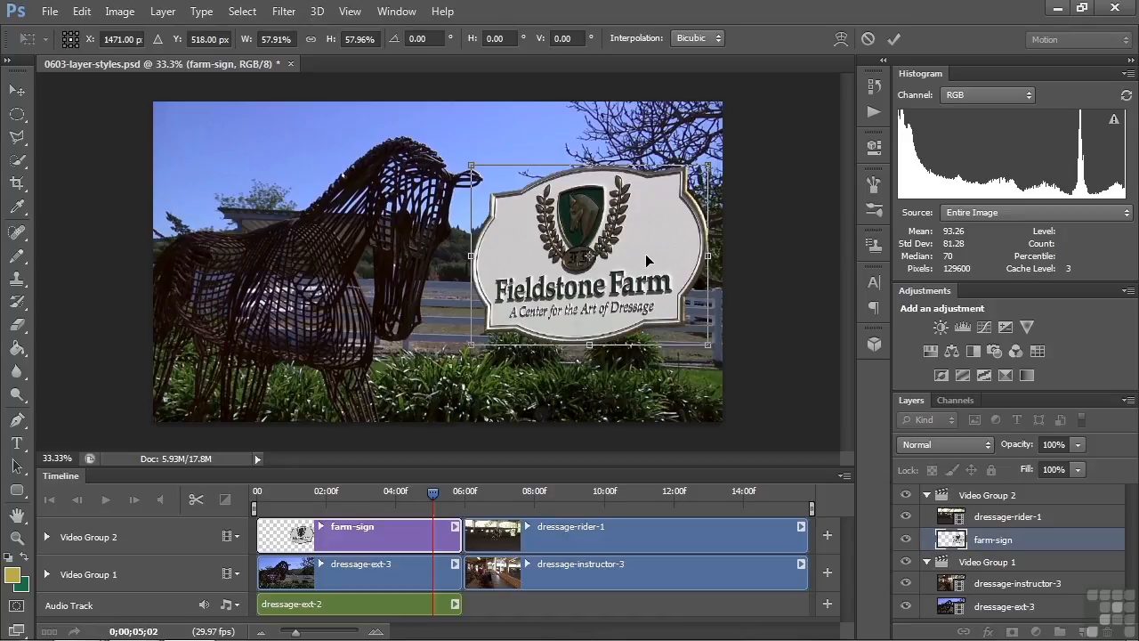
pyautogui.press('Return')
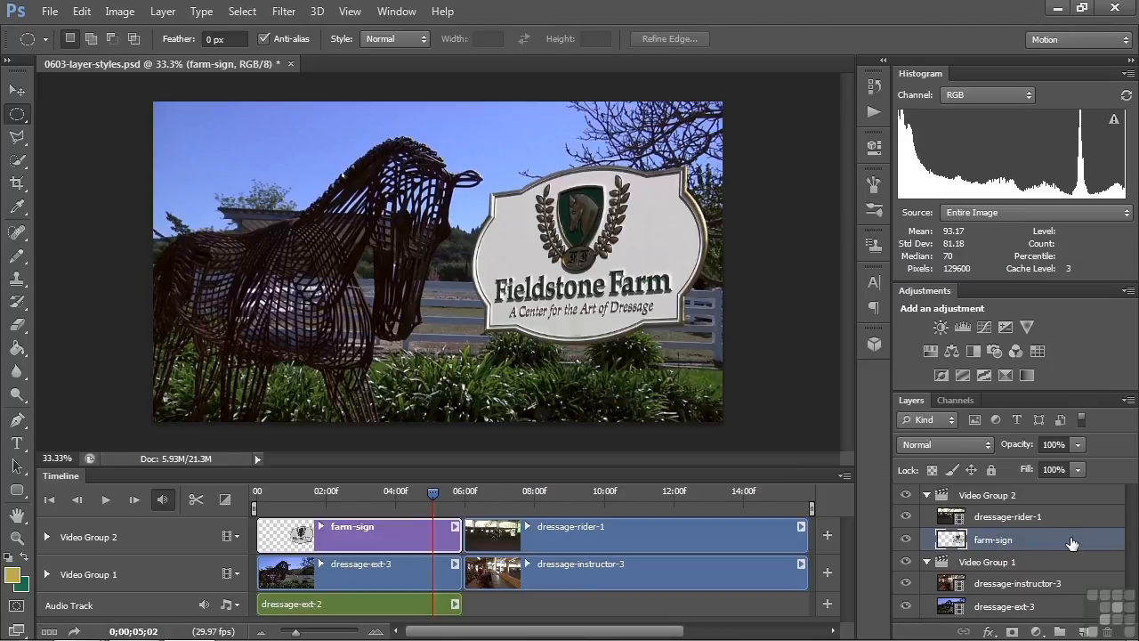
pyautogui.click(164, 13)
pyautogui.moveTo(187, 107)
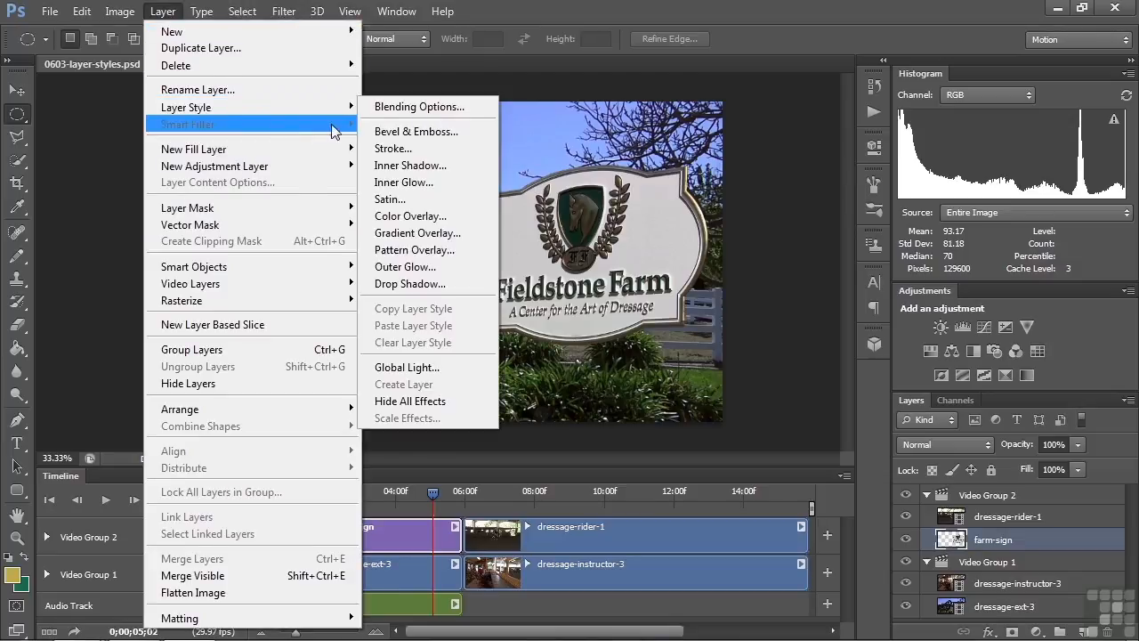
pyautogui.click(682, 6)
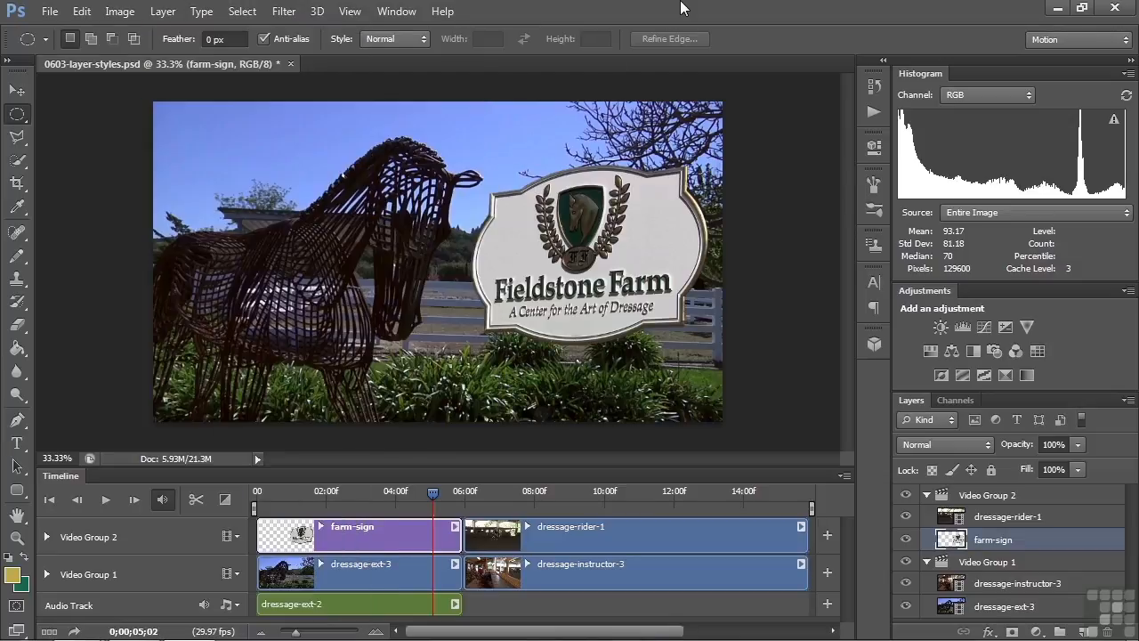
# Add an Outer Glow to the farm-sign layer using gray #6a6c67 sampled from the image, with Spread 21% and Size 95 px
pyautogui.doubleClick(1057, 544)
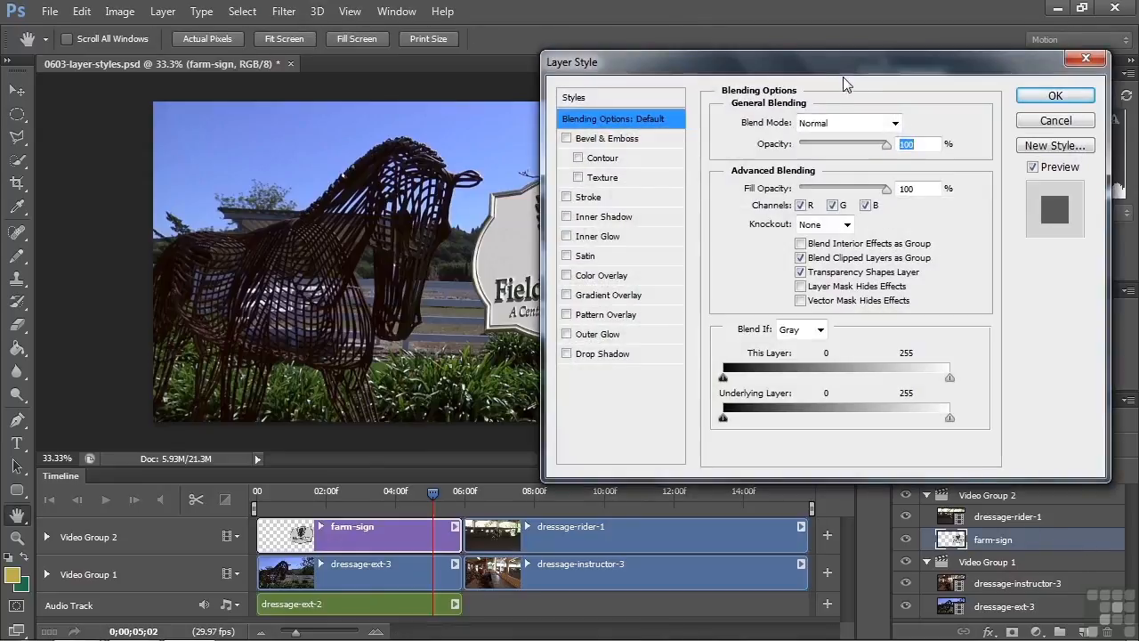
pyautogui.moveTo(836, 76); pyautogui.dragTo(868, 197)
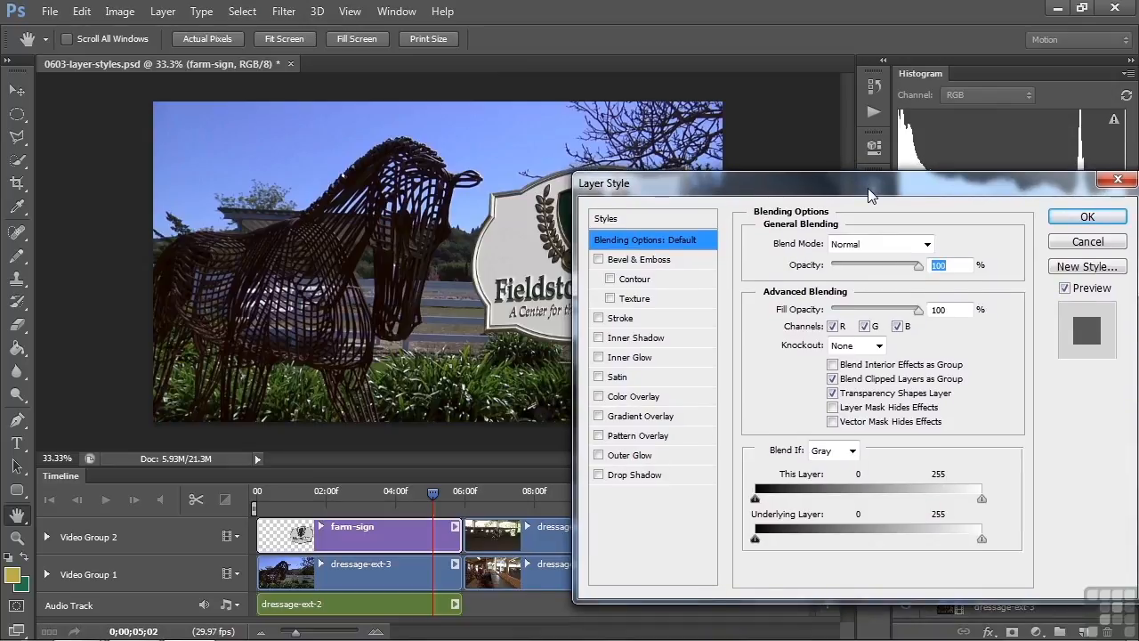
pyautogui.click(632, 456)
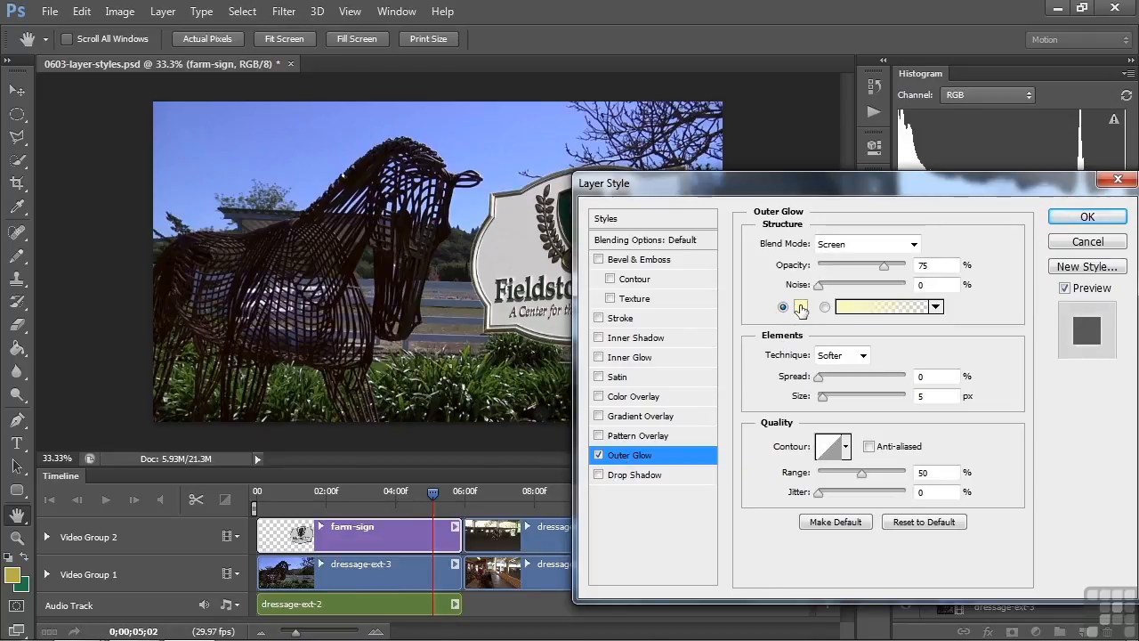
pyautogui.click(800, 307)
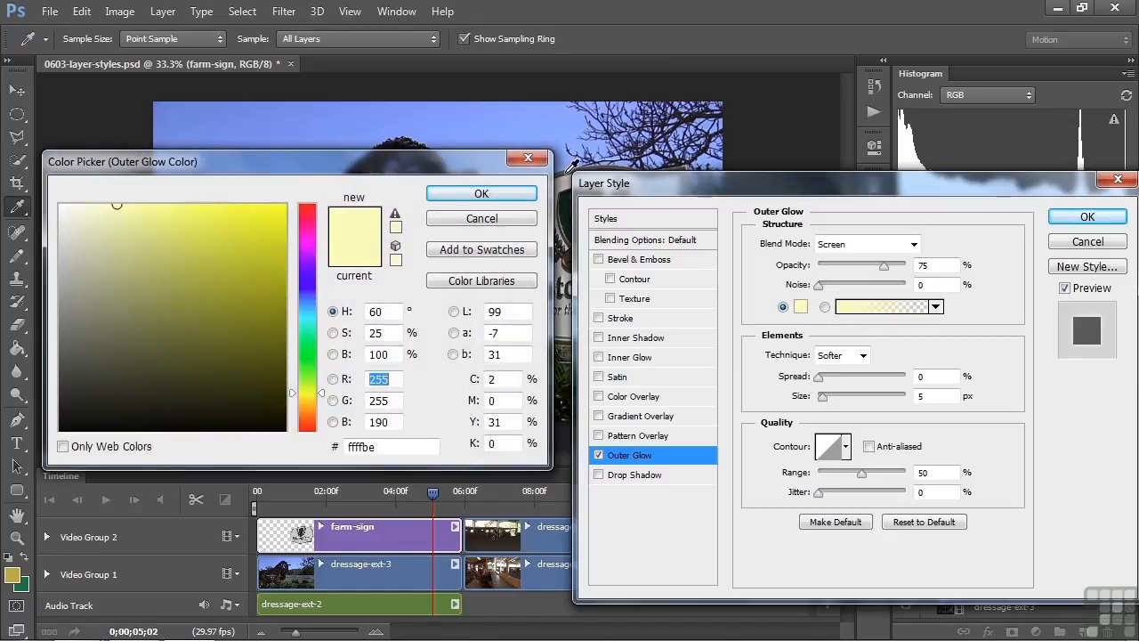
pyautogui.click(572, 163)
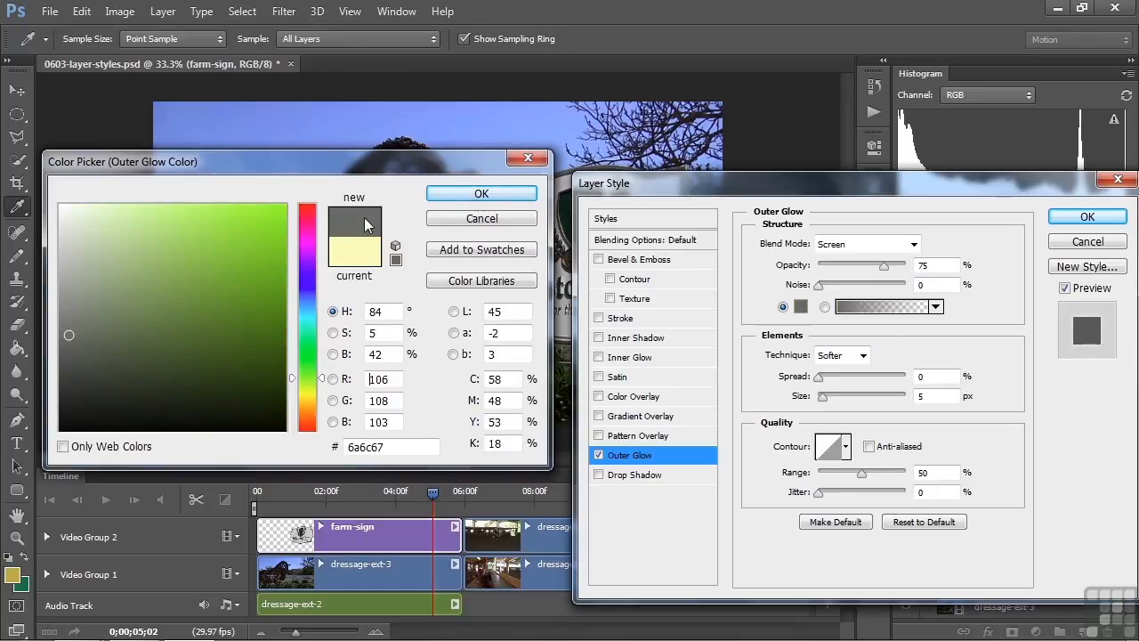
pyautogui.click(476, 195)
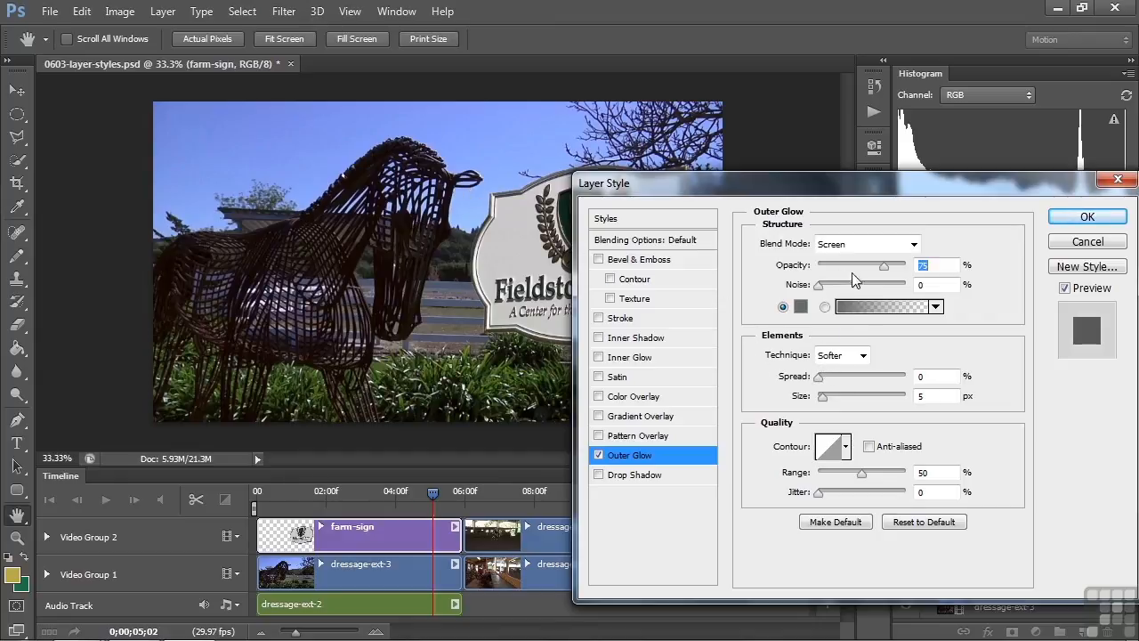
pyautogui.moveTo(821, 378); pyautogui.dragTo(856, 407)
pyautogui.click(638, 458)
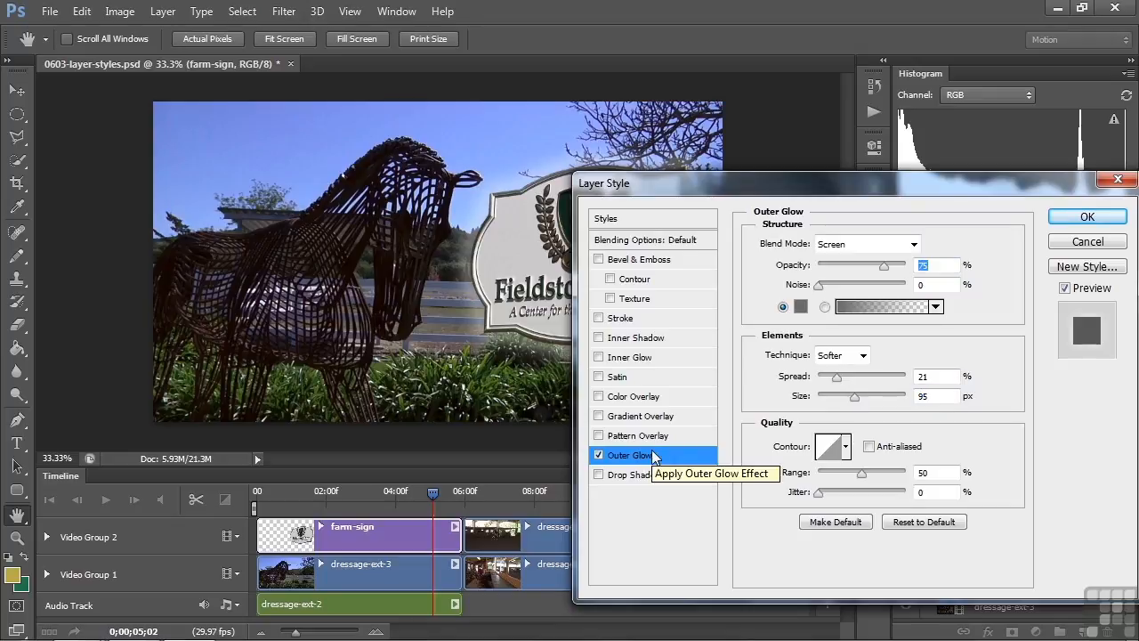
# Add a Drop Shadow to the farm-sign layer with Distance 20 px, Spread 30% and Size 27 px
pyautogui.click(612, 478)
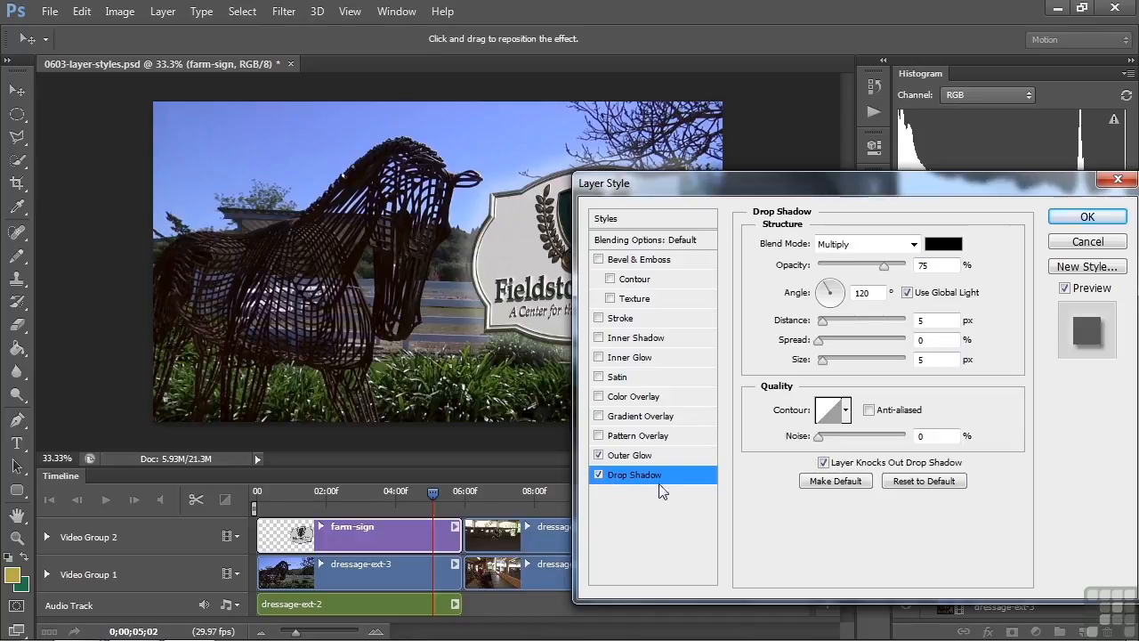
pyautogui.moveTo(826, 359)
pyautogui.mouseDown()
pyautogui.moveTo(827, 321)
pyautogui.moveTo(831, 360)
pyautogui.moveTo(840, 344)
pyautogui.mouseUp()
pyautogui.moveTo(726, 196); pyautogui.dragTo(779, 181)
pyautogui.click(681, 467)
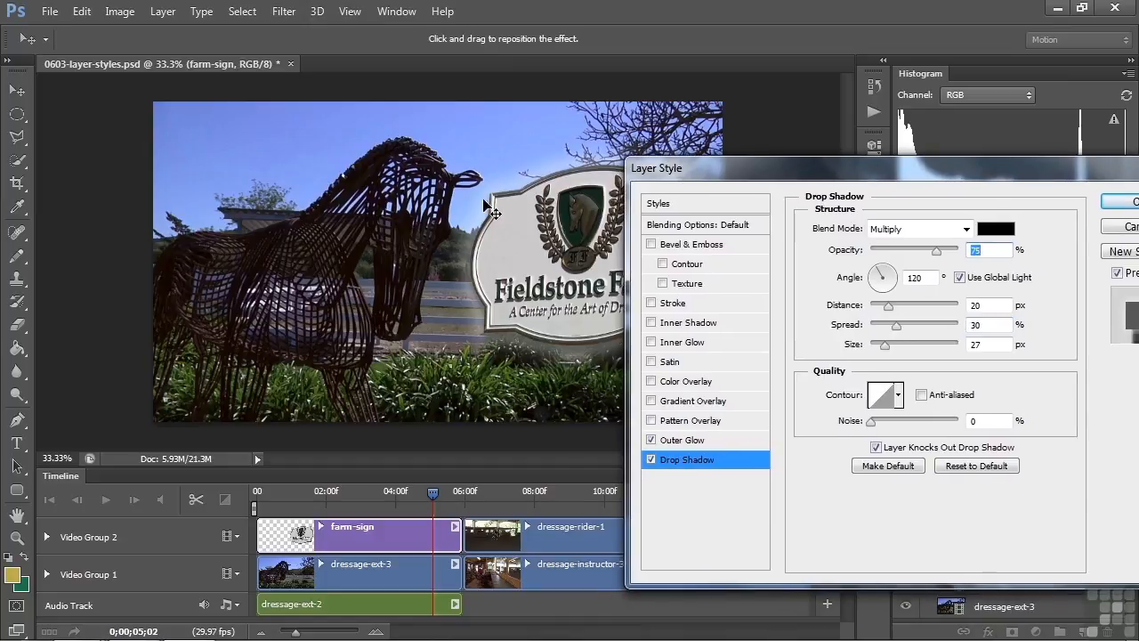
# Add Bevel & Emboss to the farm-sign layer with Depth 113%, Size 13 px and Soften 2 px, and apply the layer styles
pyautogui.click(674, 245)
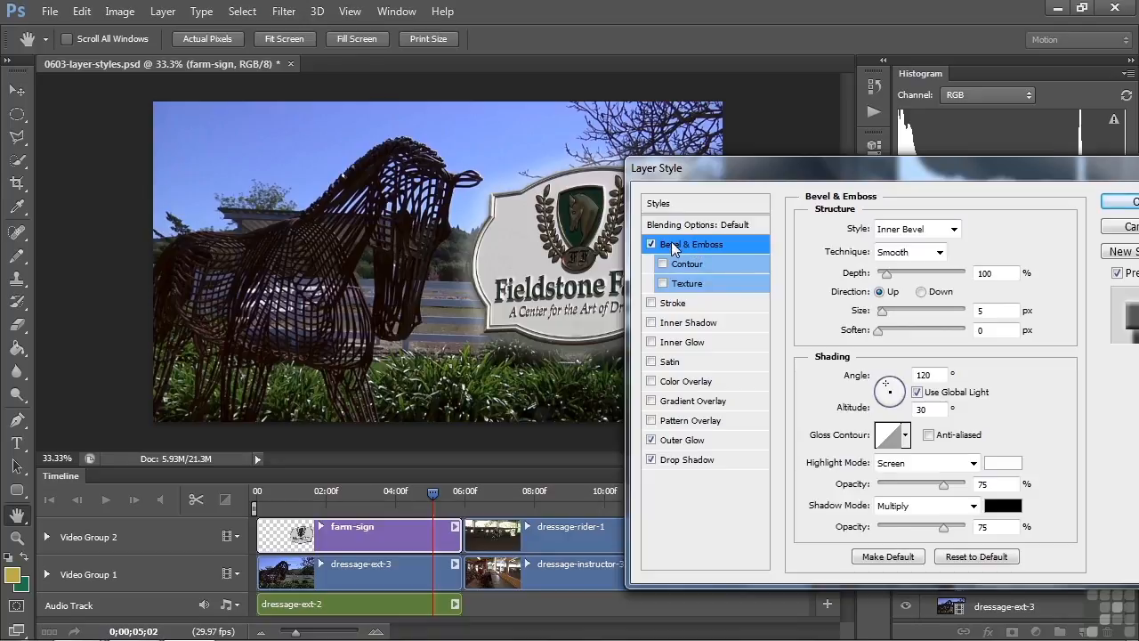
pyautogui.moveTo(885, 313); pyautogui.dragTo(886, 334)
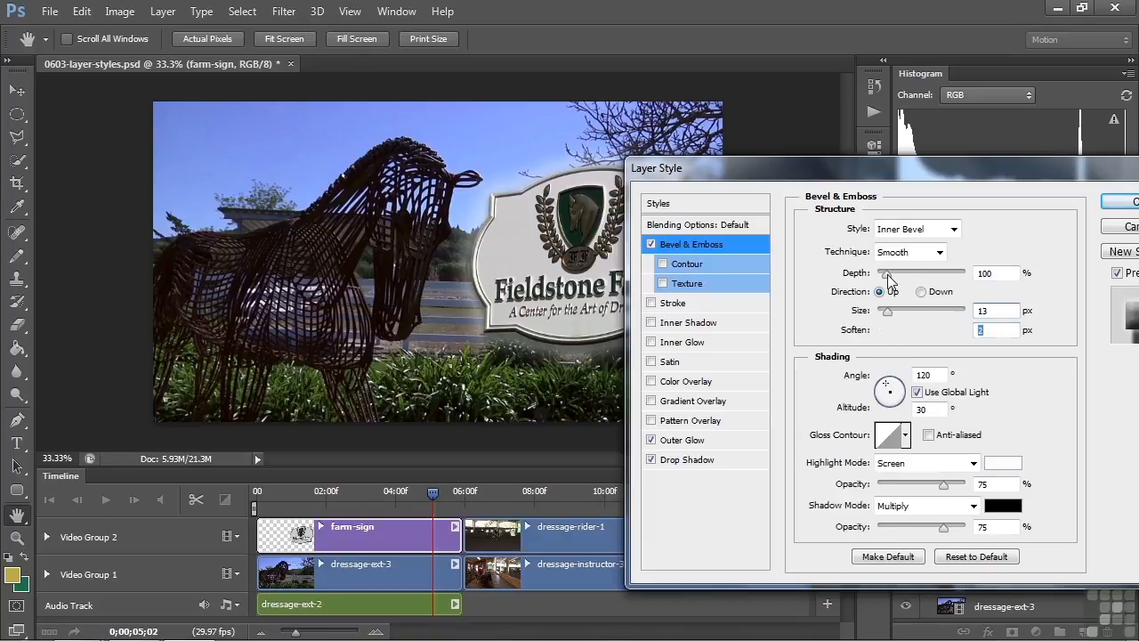
pyautogui.moveTo(894, 277); pyautogui.dragTo(889, 284)
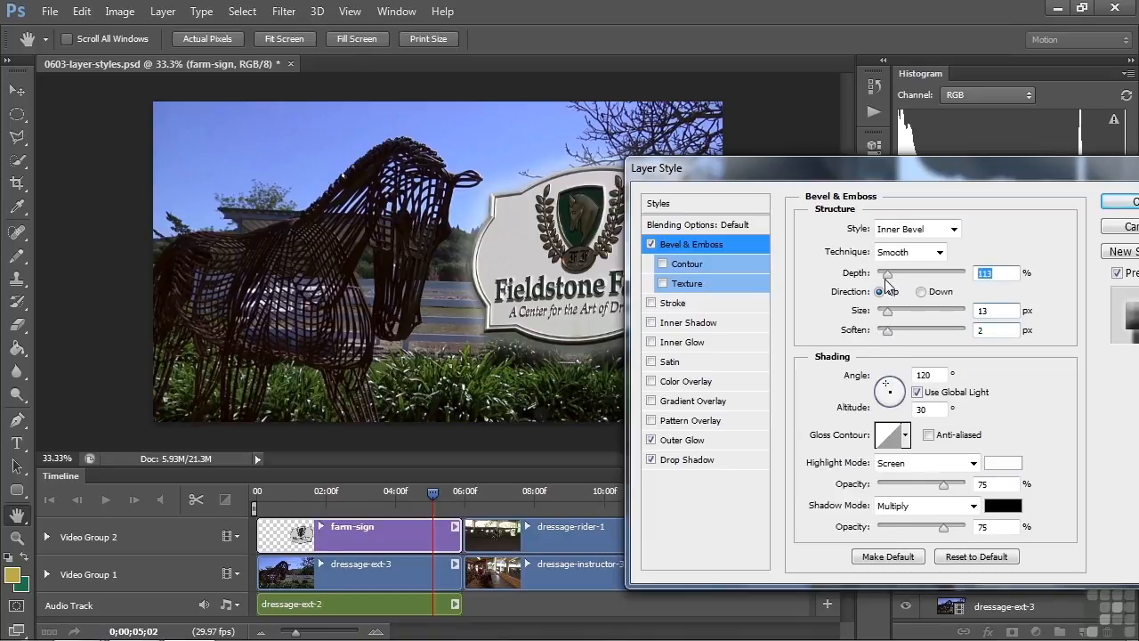
pyautogui.moveTo(890, 174); pyautogui.dragTo(564, 177)
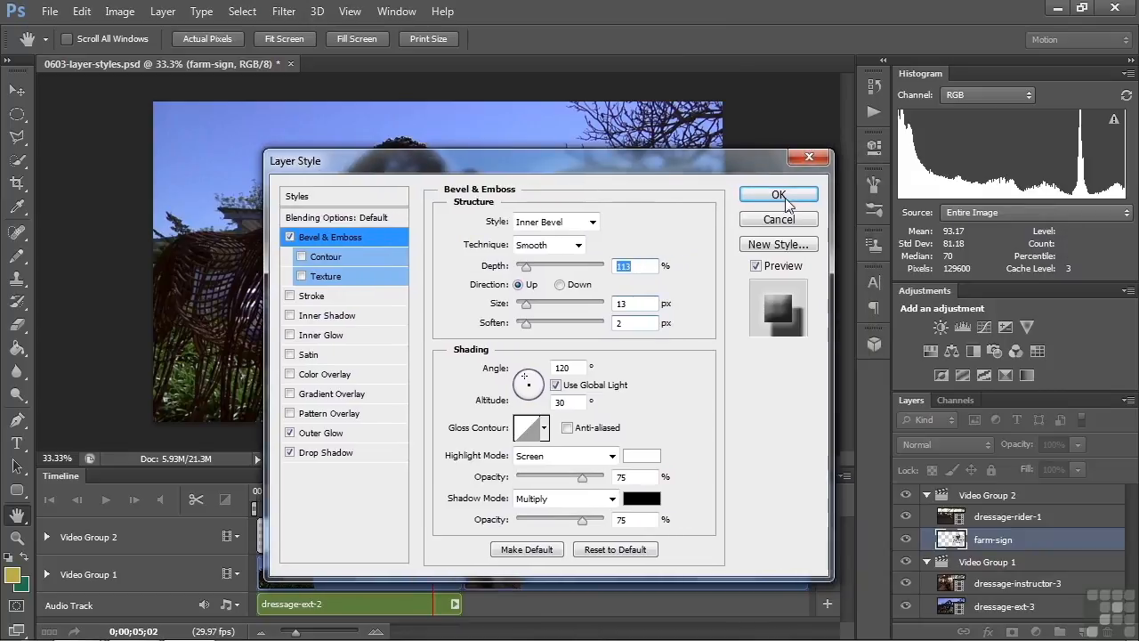
pyautogui.click(751, 206)
# Play the sequence from 0;00;00;08 to about five seconds to preview the styled farm sign over the horse footage
pyautogui.click(265, 494)
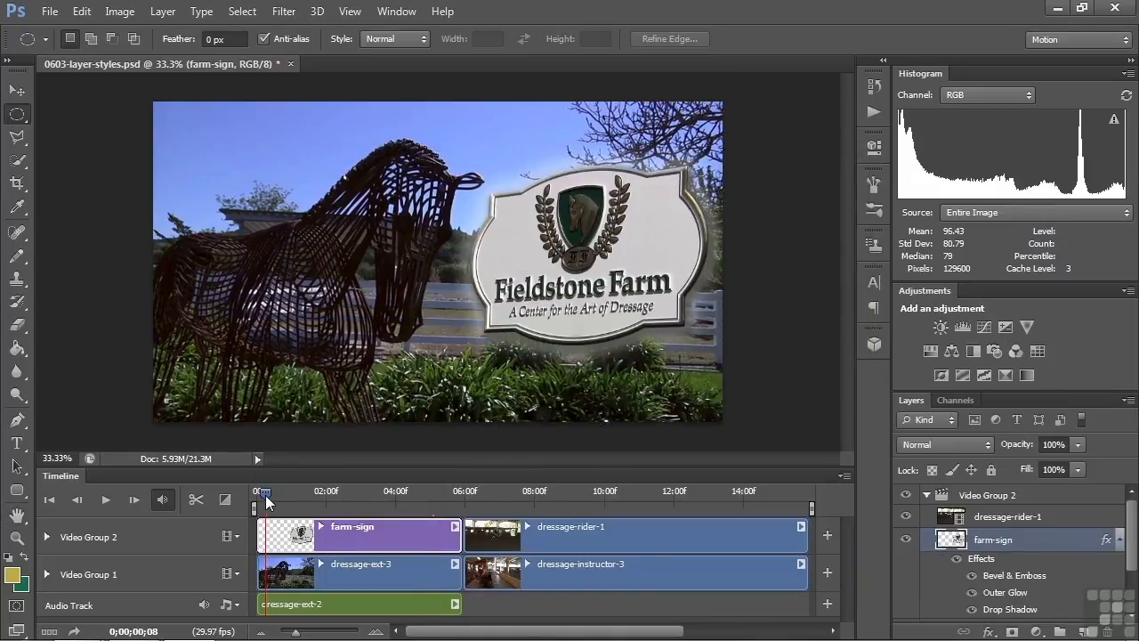
pyautogui.press('space')
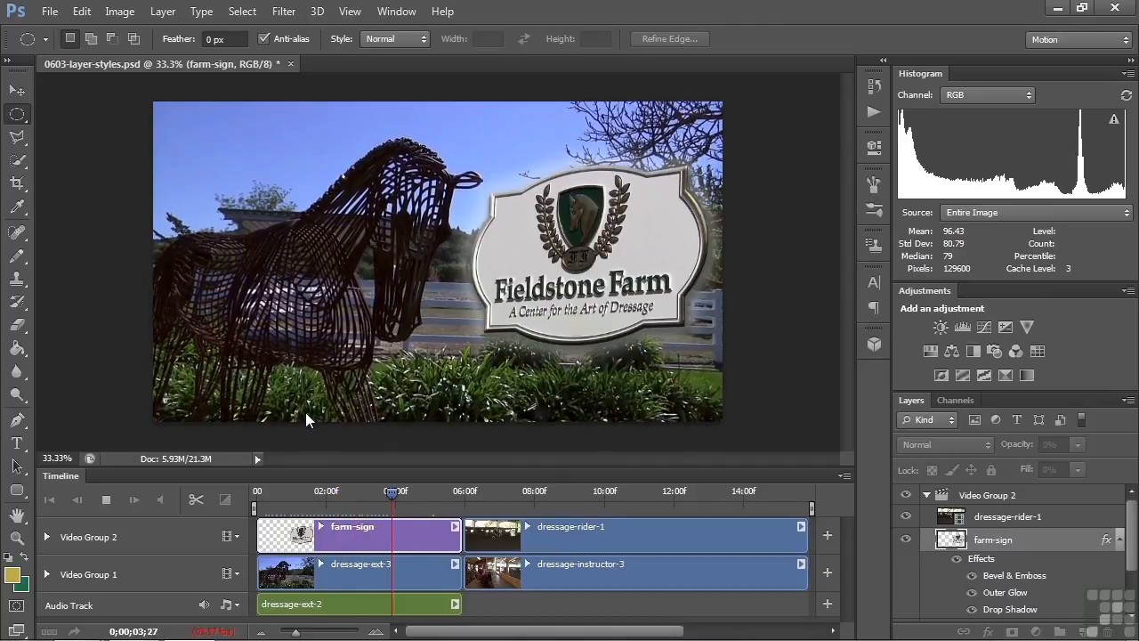
pyautogui.press('space')
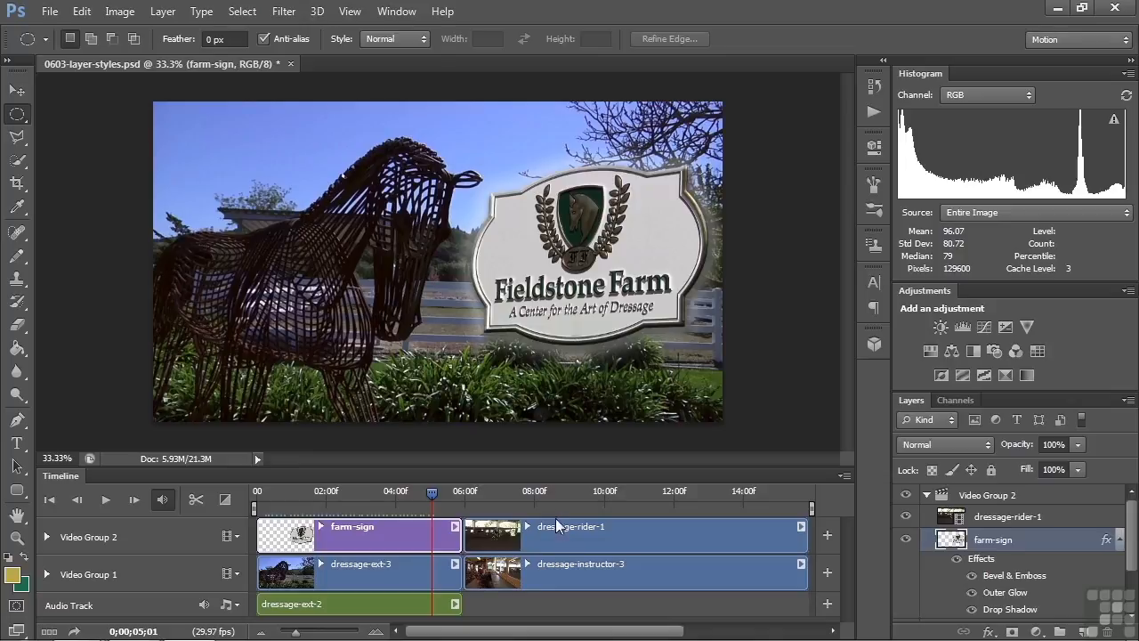
# At 0;00;10;20, mask the dressage-rider-1 layer with a rectangular marquee selection around the horse and rider
pyautogui.click(554, 496)
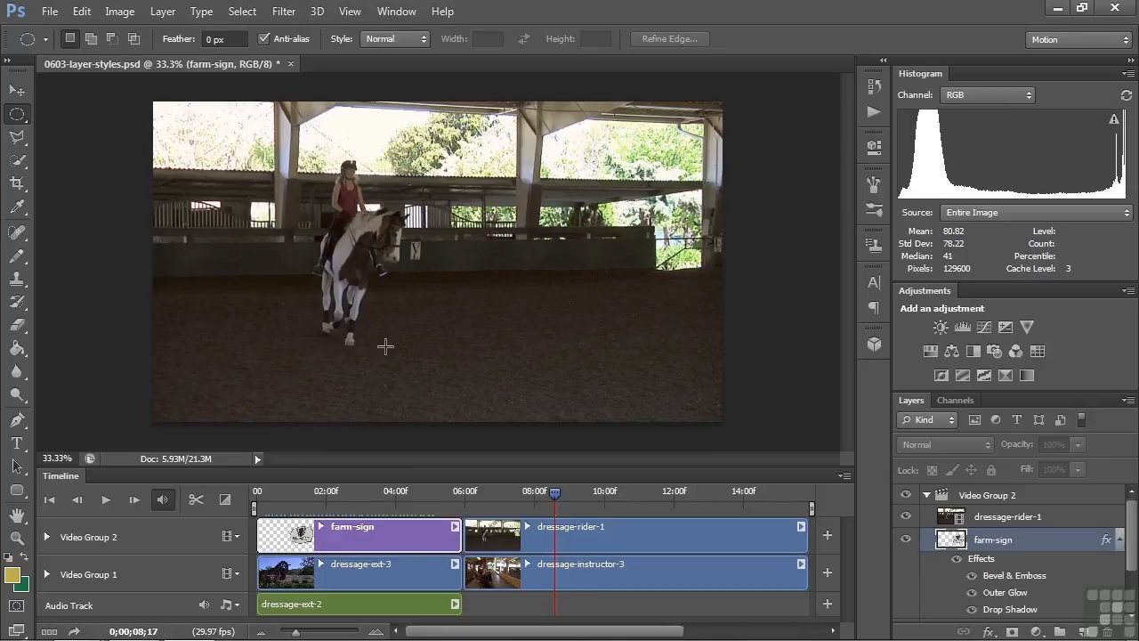
pyautogui.moveTo(554, 494); pyautogui.dragTo(619, 493)
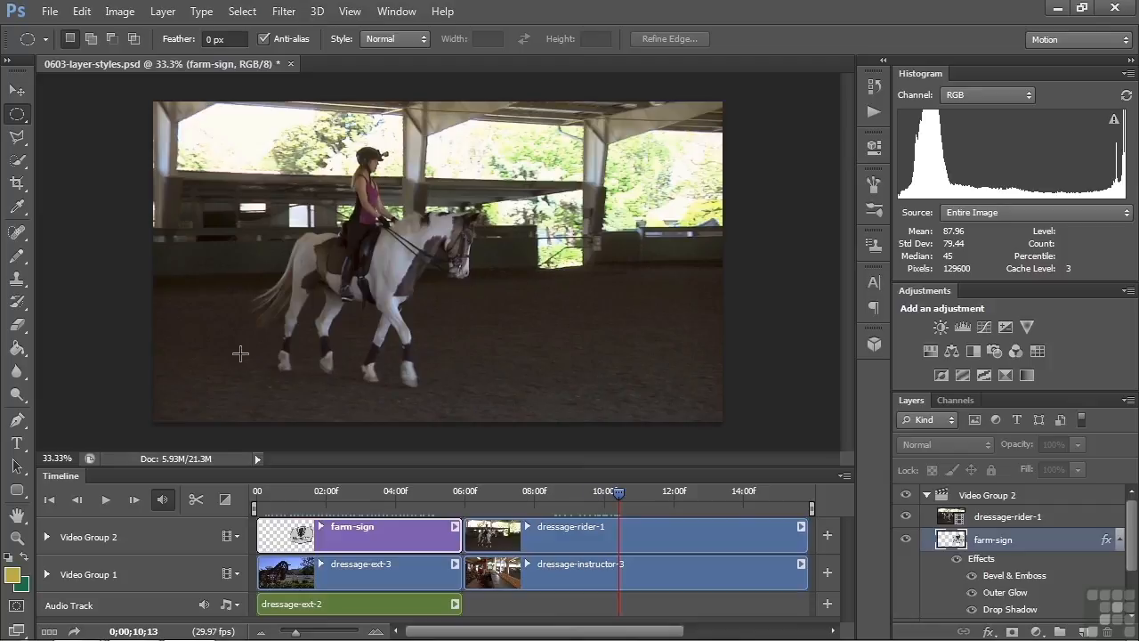
pyautogui.click(24, 117)
pyautogui.click(47, 110)
pyautogui.moveTo(618, 494)
pyautogui.mouseDown()
pyautogui.moveTo(669, 492)
pyautogui.moveTo(535, 487)
pyautogui.moveTo(626, 485)
pyautogui.mouseUp()
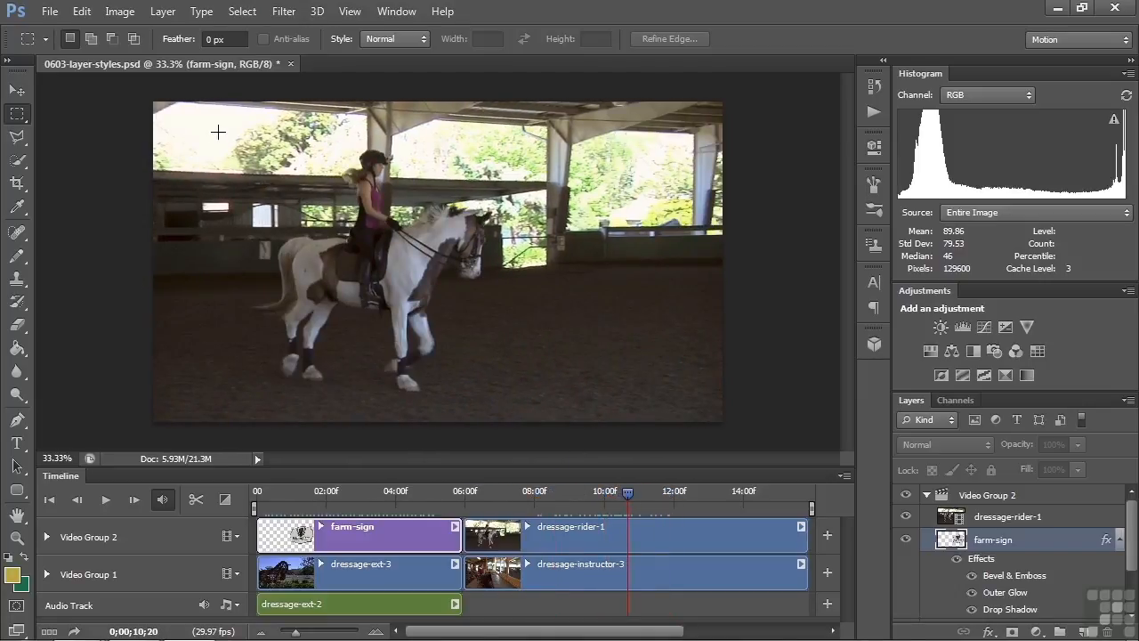
pyautogui.moveTo(207, 124); pyautogui.dragTo(545, 412)
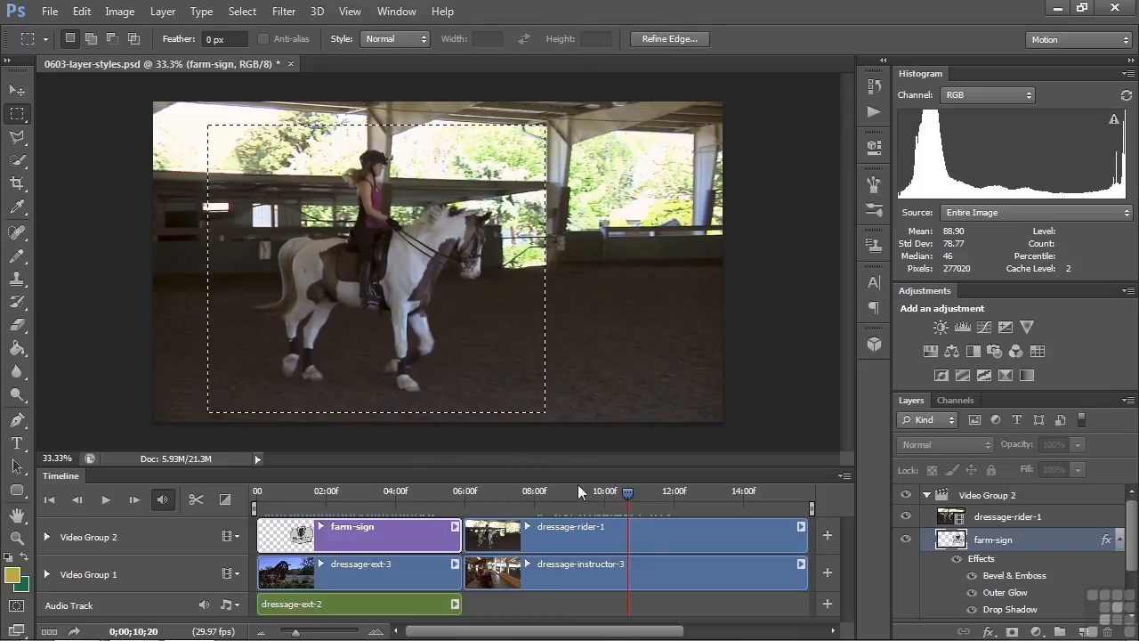
pyautogui.click(594, 529)
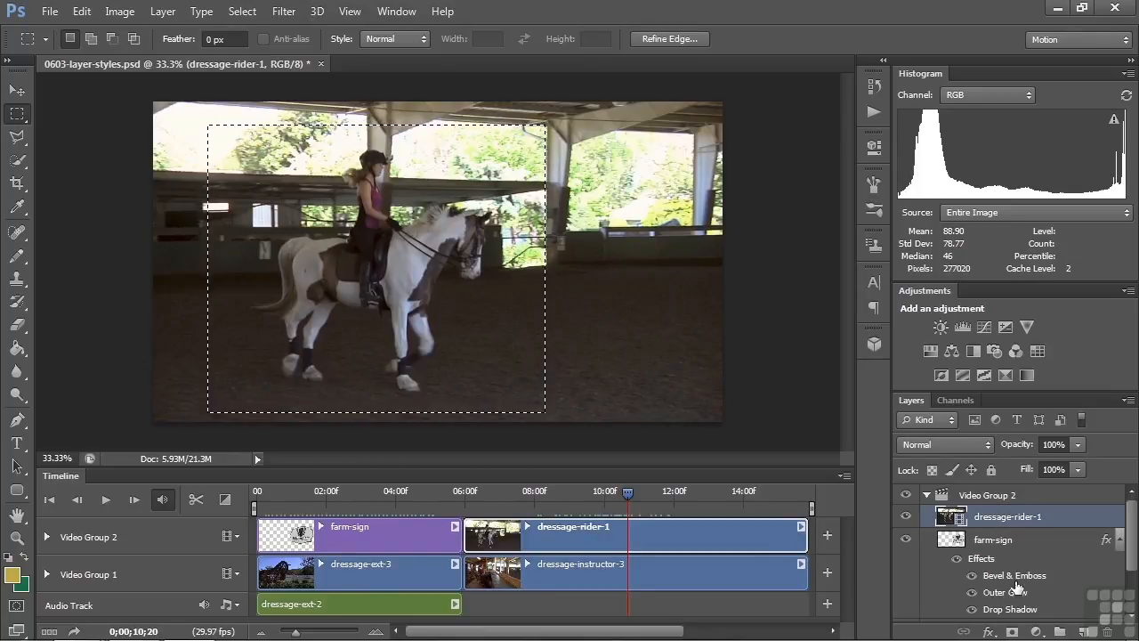
pyautogui.click(1011, 631)
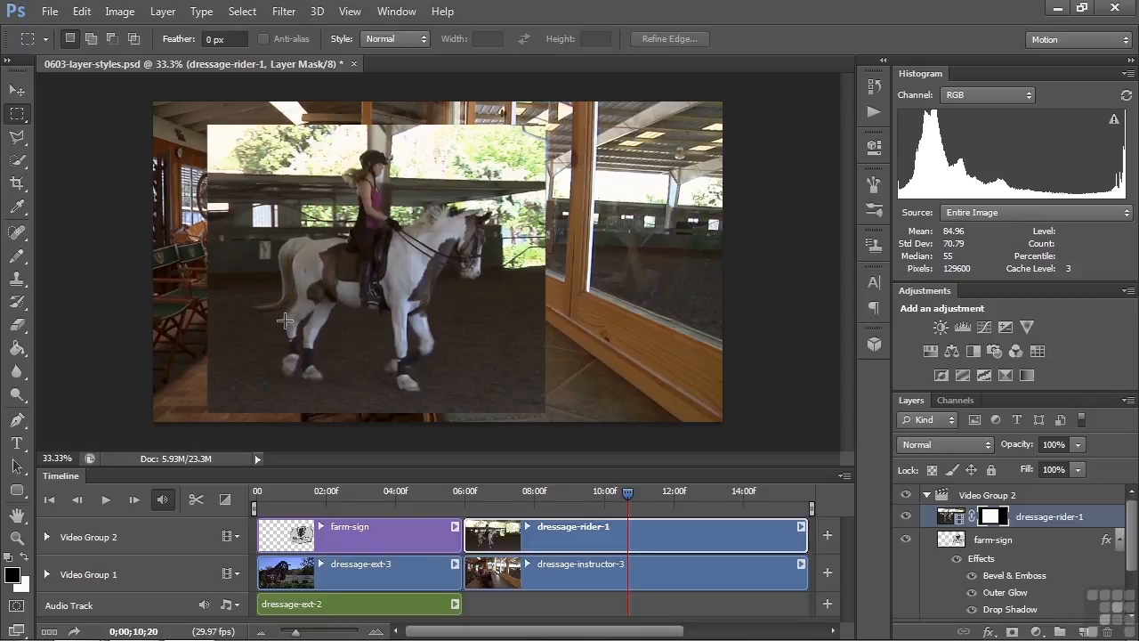
# Convert dressage-rider-1 to a smart object and Free Transform it to about 65%, placing it in the frame's upper right beside the seated instructor
pyautogui.hotkey('ctrl', 't')
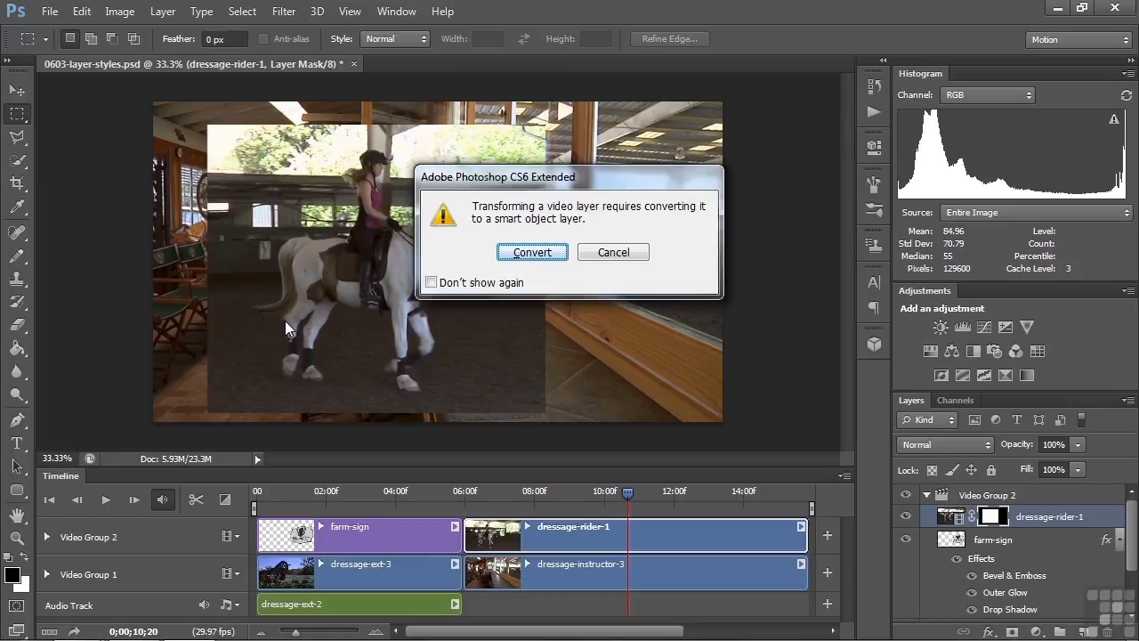
pyautogui.click(529, 254)
pyautogui.moveTo(646, 298); pyautogui.dragTo(797, 273)
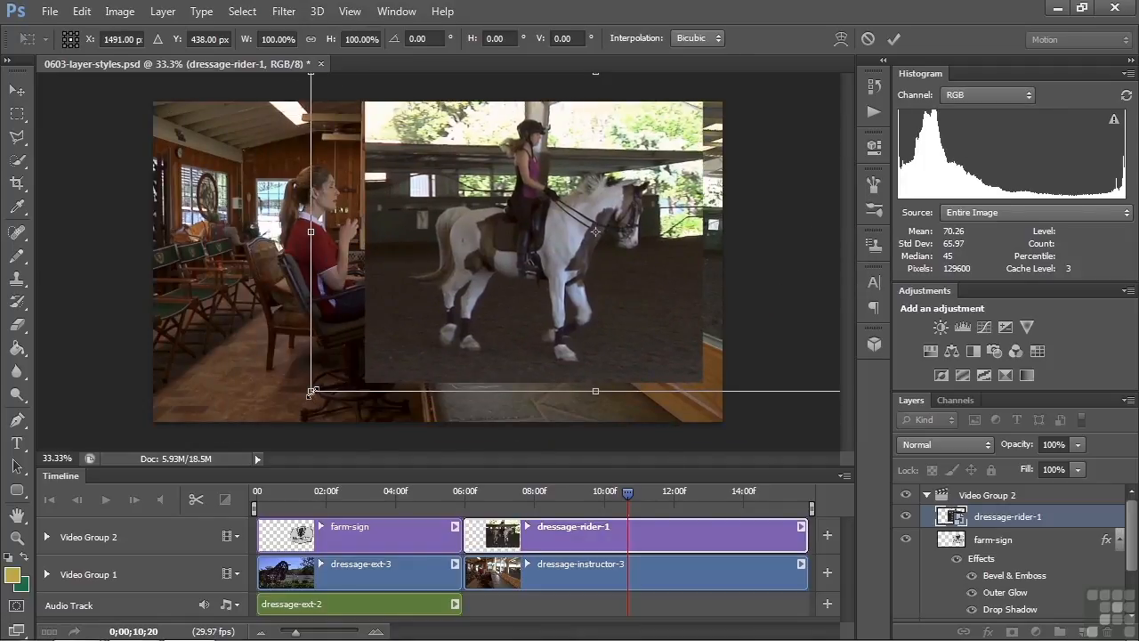
pyautogui.moveTo(311, 390); pyautogui.dragTo(436, 319)
pyautogui.moveTo(631, 277); pyautogui.dragTo(615, 288)
pyautogui.moveTo(377, 343); pyautogui.dragTo(454, 299)
pyautogui.moveTo(678, 246); pyautogui.dragTo(635, 242)
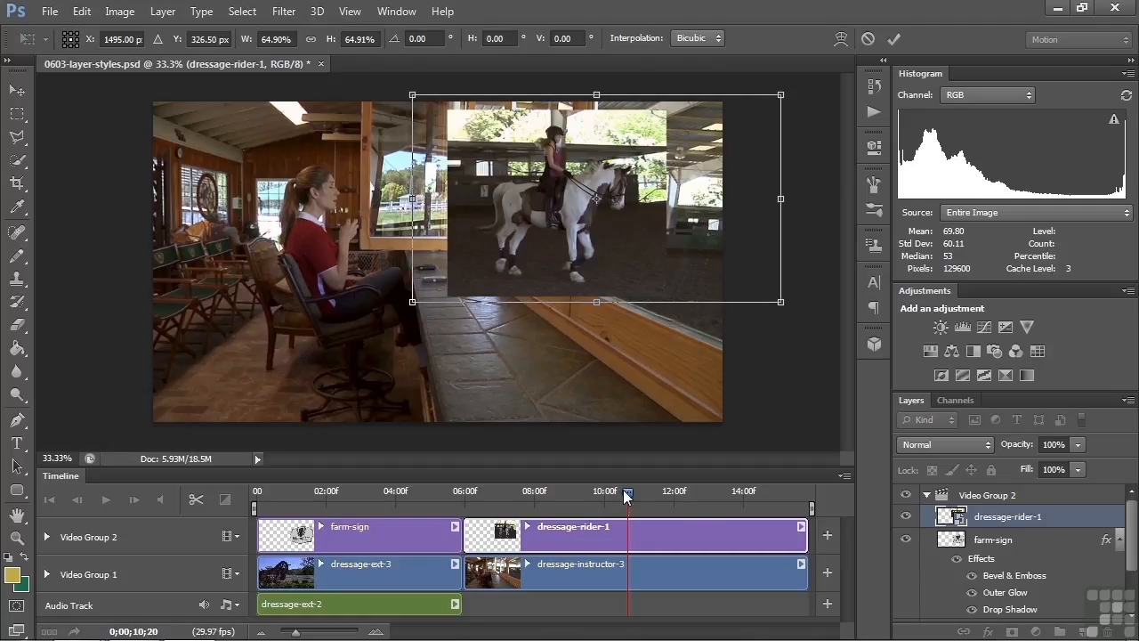
pyautogui.press('Return')
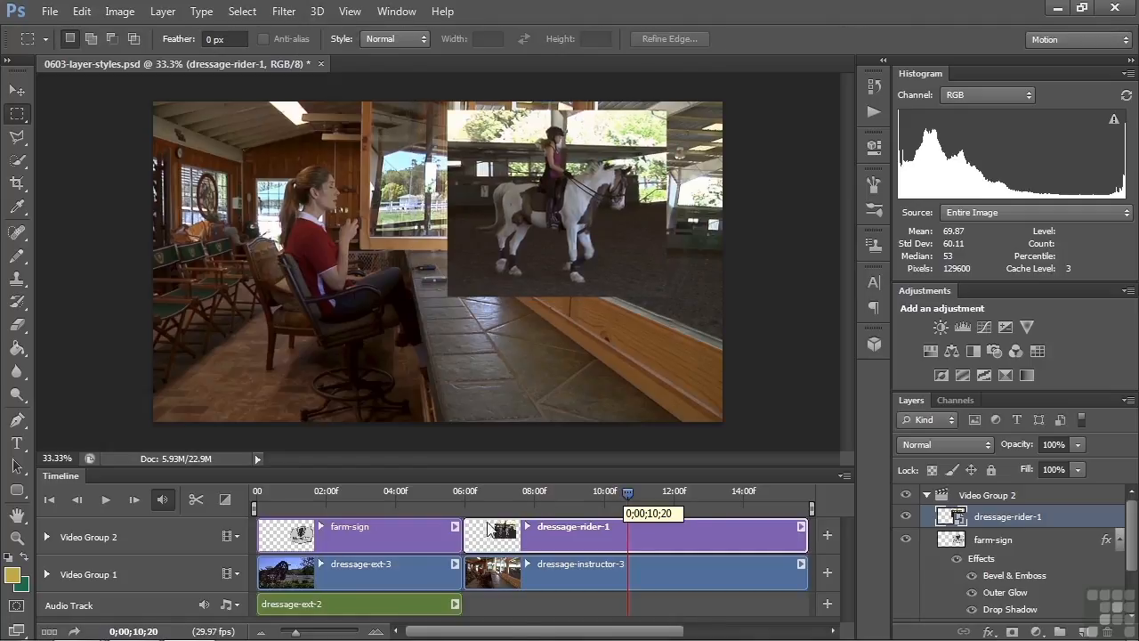
# Play the sequence from 0;00;06;14 to about 0;00;08;26 to preview the picture-in-picture rider clip
pyautogui.click(486, 497)
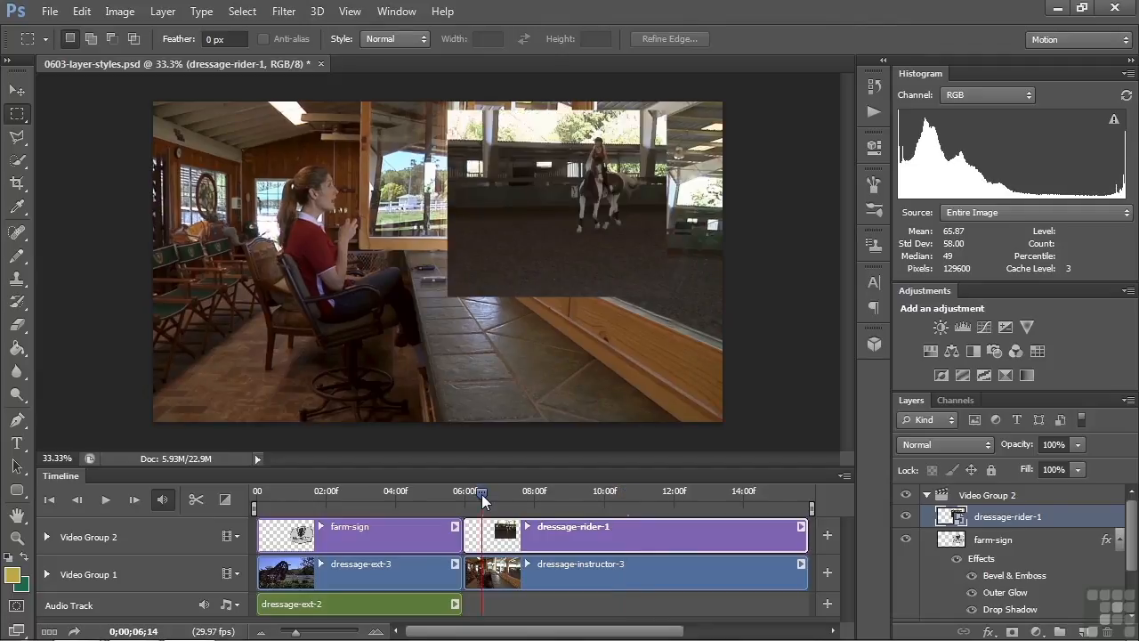
pyautogui.press('space')
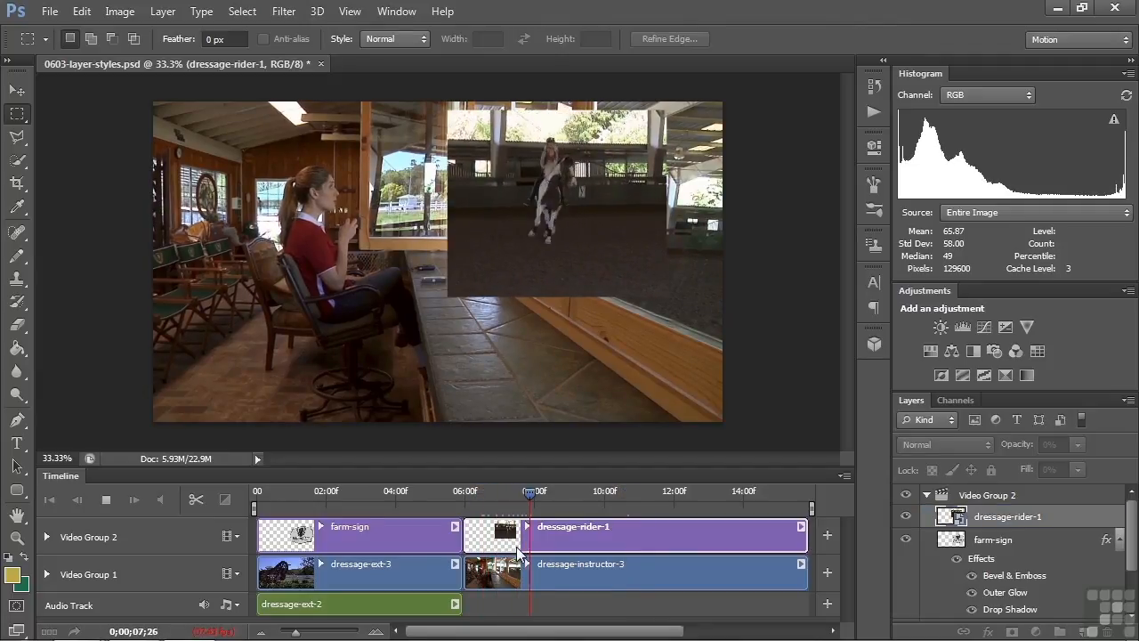
pyautogui.press('space')
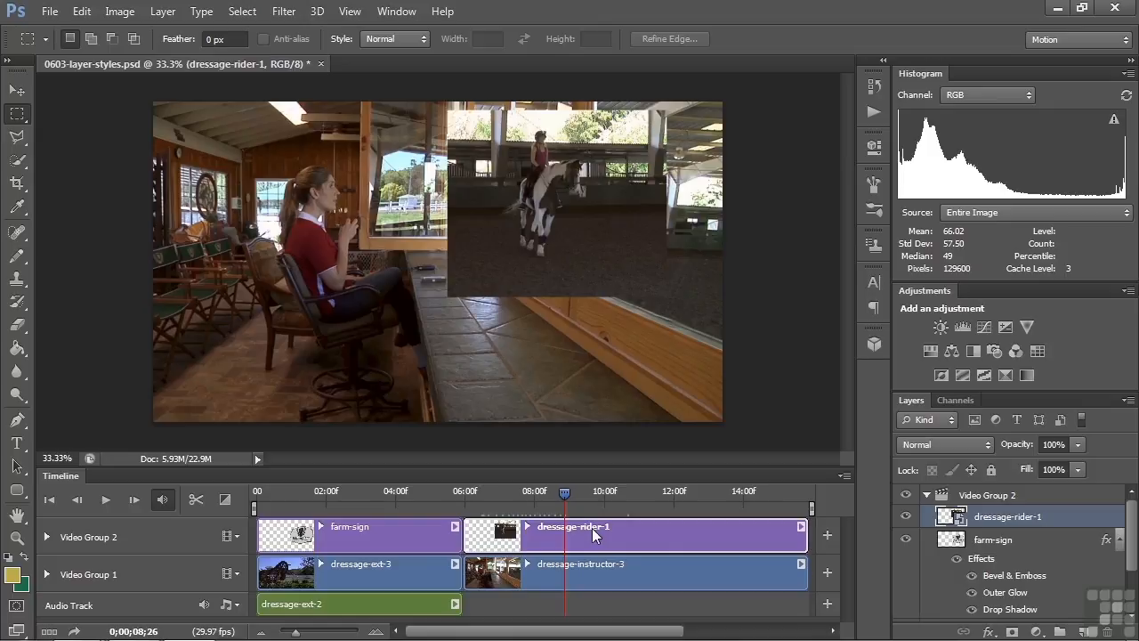
# Open the contents of the dressage-rider-1 smart object for editing
pyautogui.rightClick(741, 533)
pyautogui.click(718, 535)
pyautogui.doubleClick(950, 517)
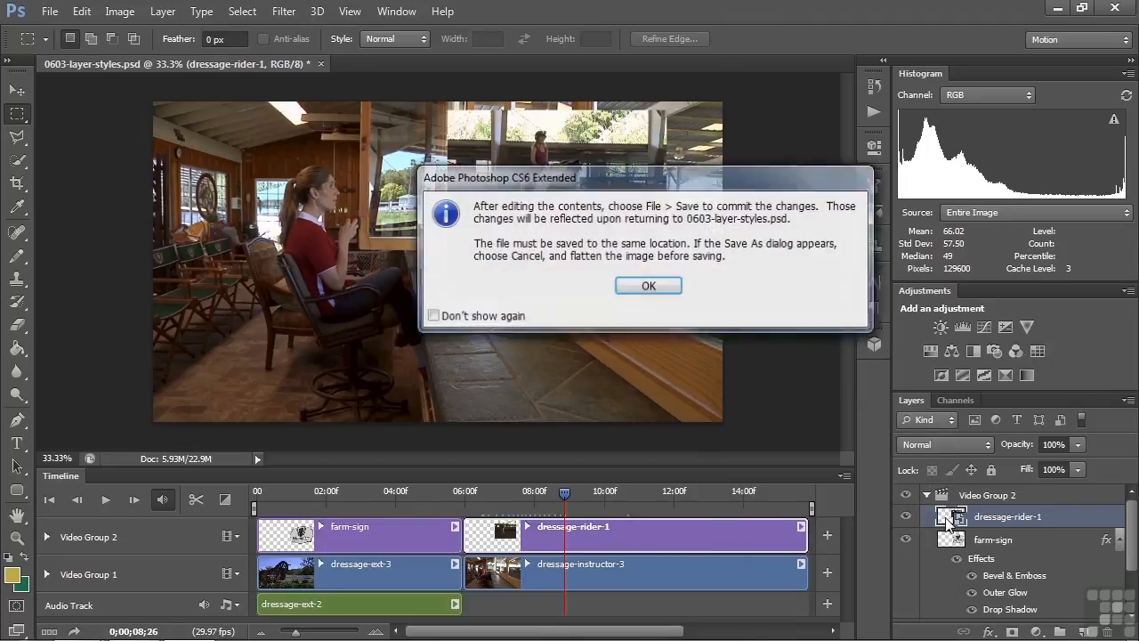
pyautogui.click(656, 286)
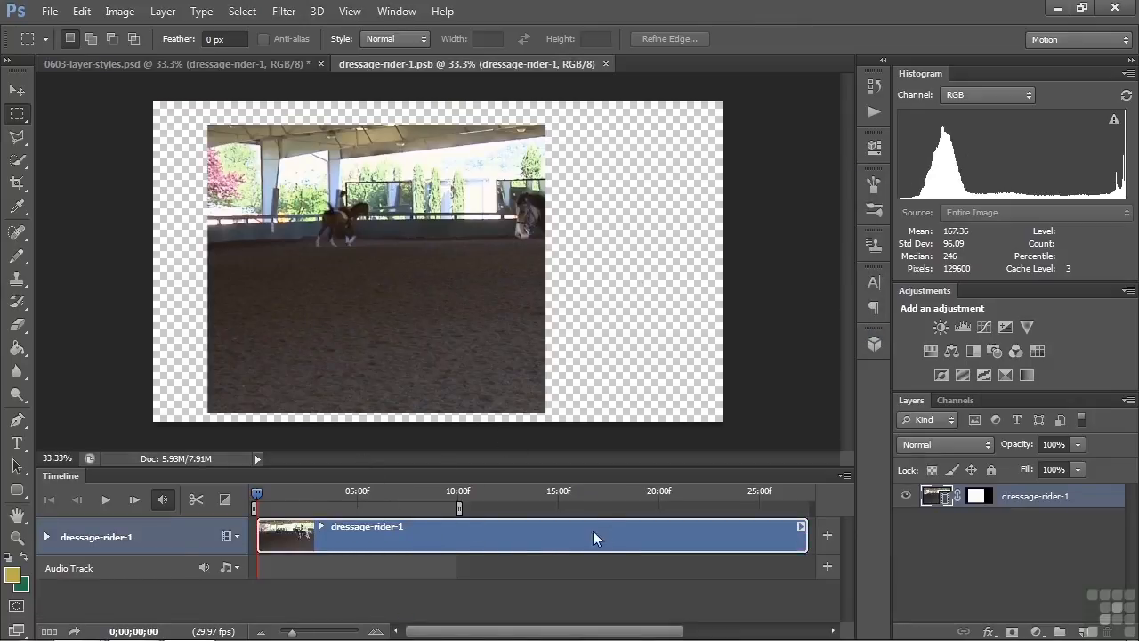
# Mute the audio of the dressage-rider-1 clip inside the smart object and save dressage-rider-1.psb
pyautogui.rightClick(481, 533)
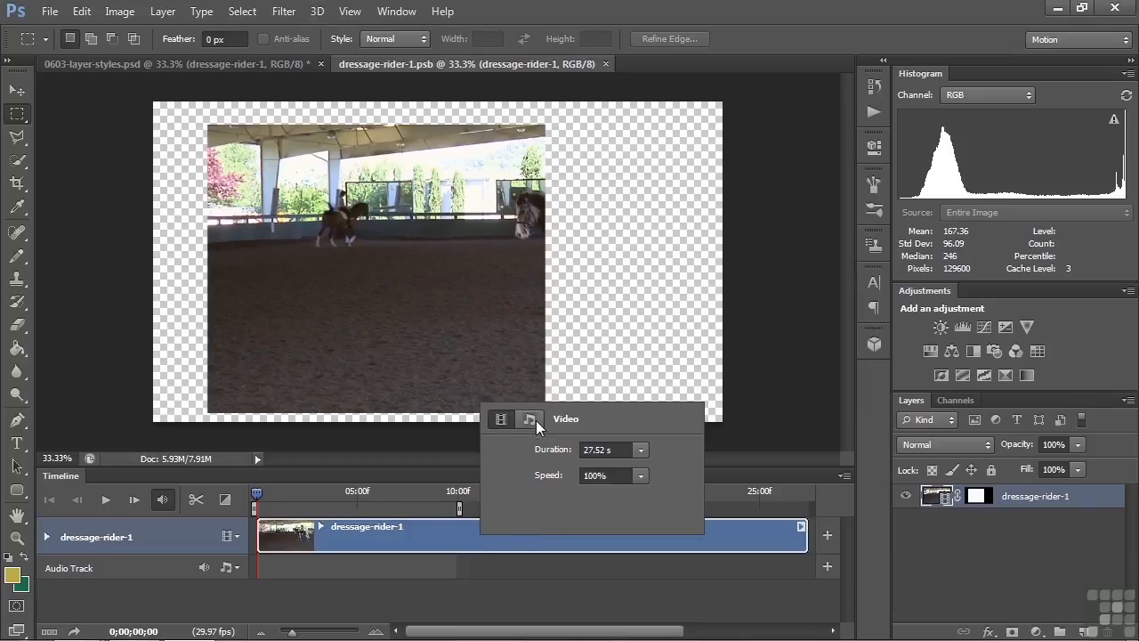
pyautogui.click(531, 419)
pyautogui.click(543, 521)
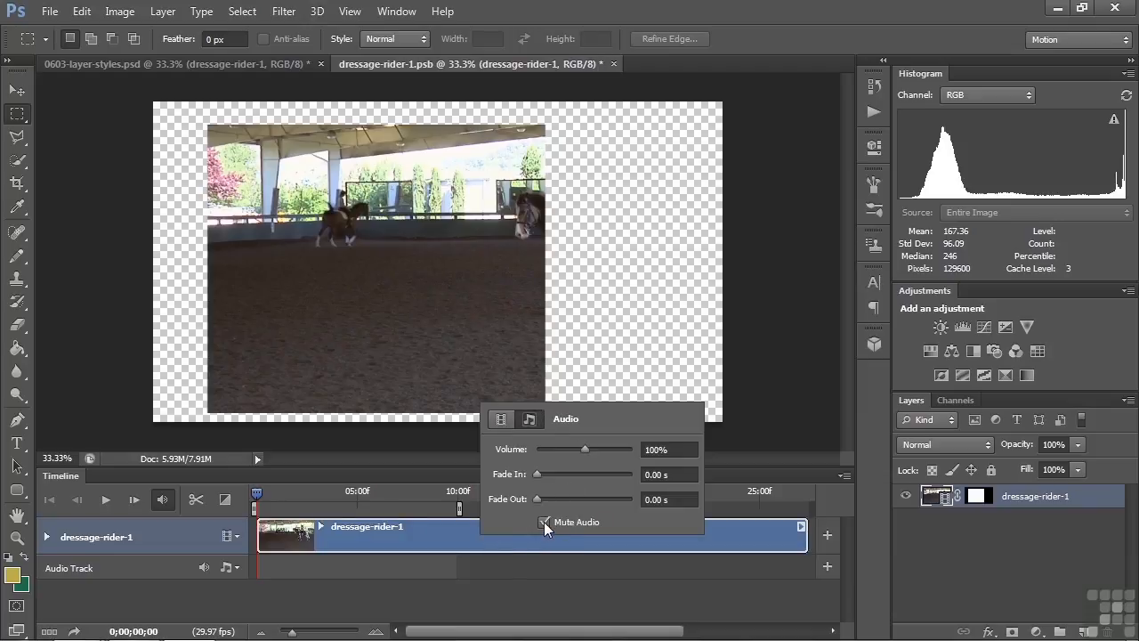
pyautogui.click(445, 547)
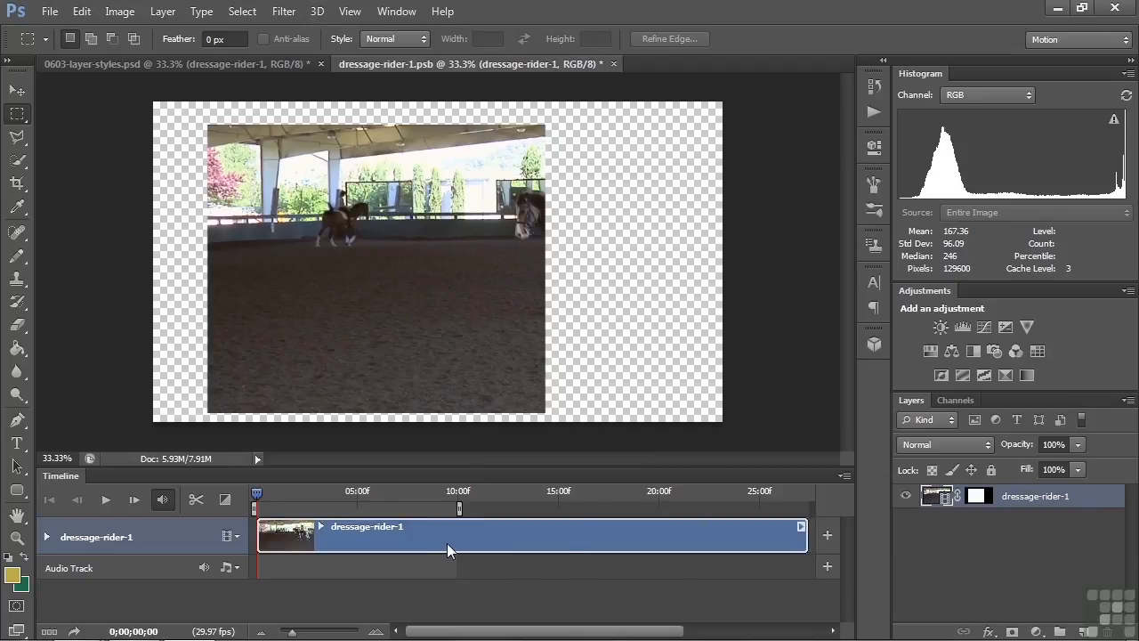
pyautogui.hotkey('ctrl', 's')
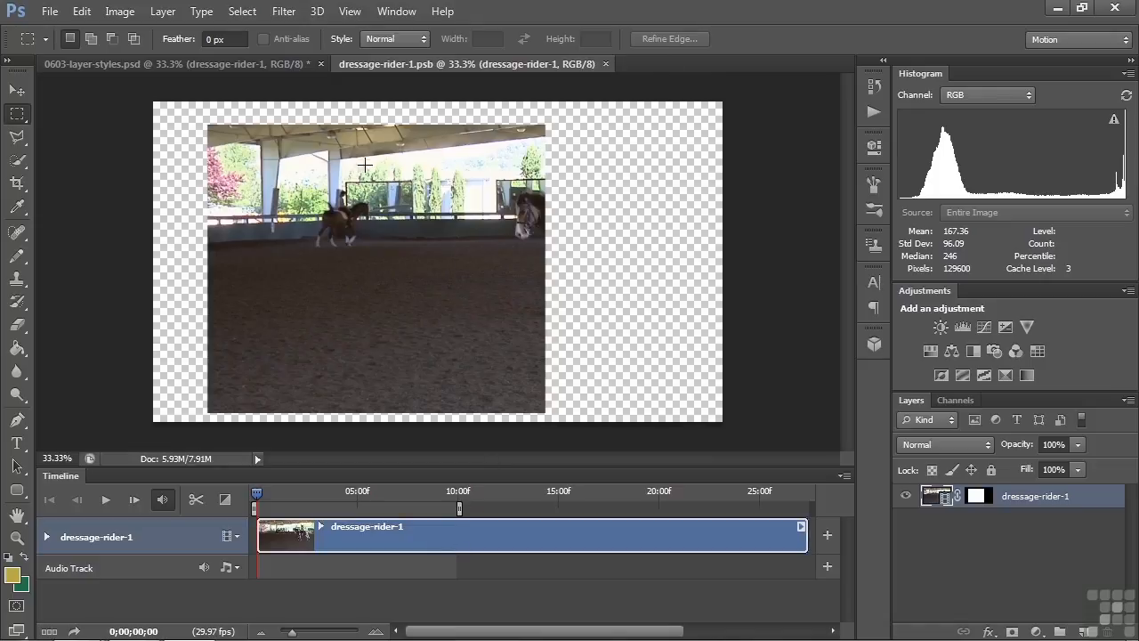
# Return to 0603-layer-styles.psd and play the sequence from 0;00;06;23 to about 0;00;08;15 to check the muted rider clip
pyautogui.click(230, 64)
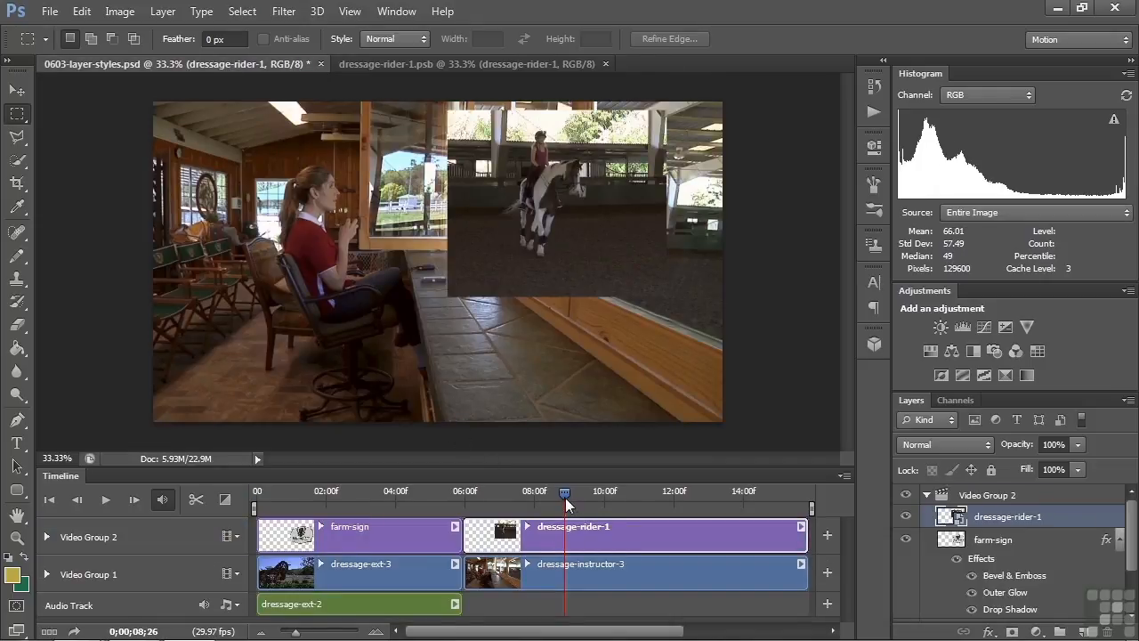
pyautogui.click(491, 496)
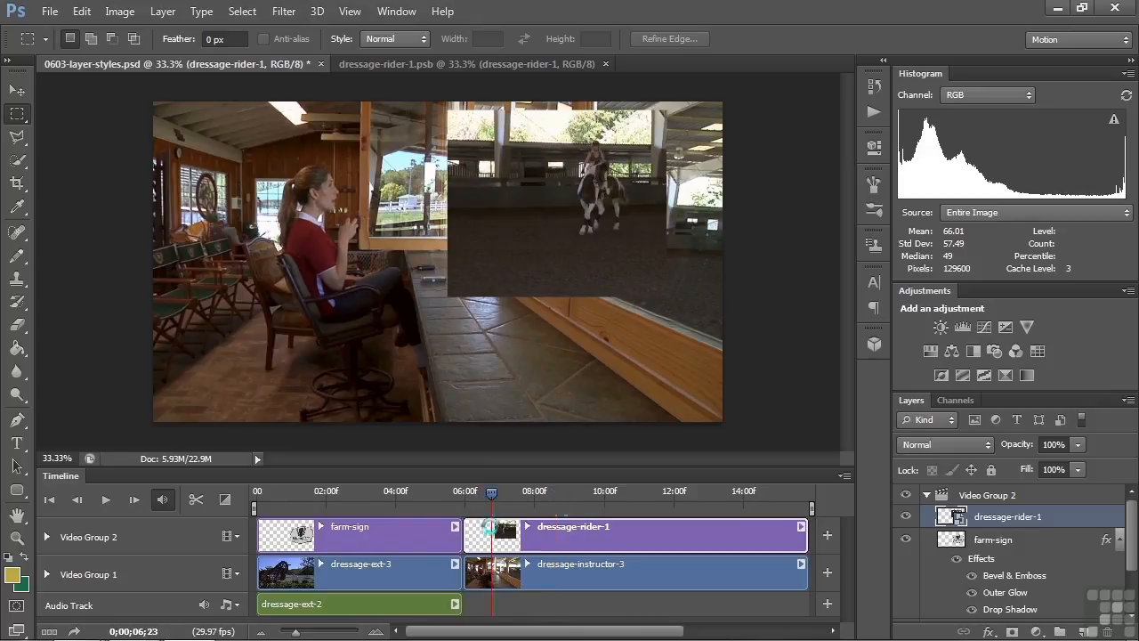
pyautogui.press('space')
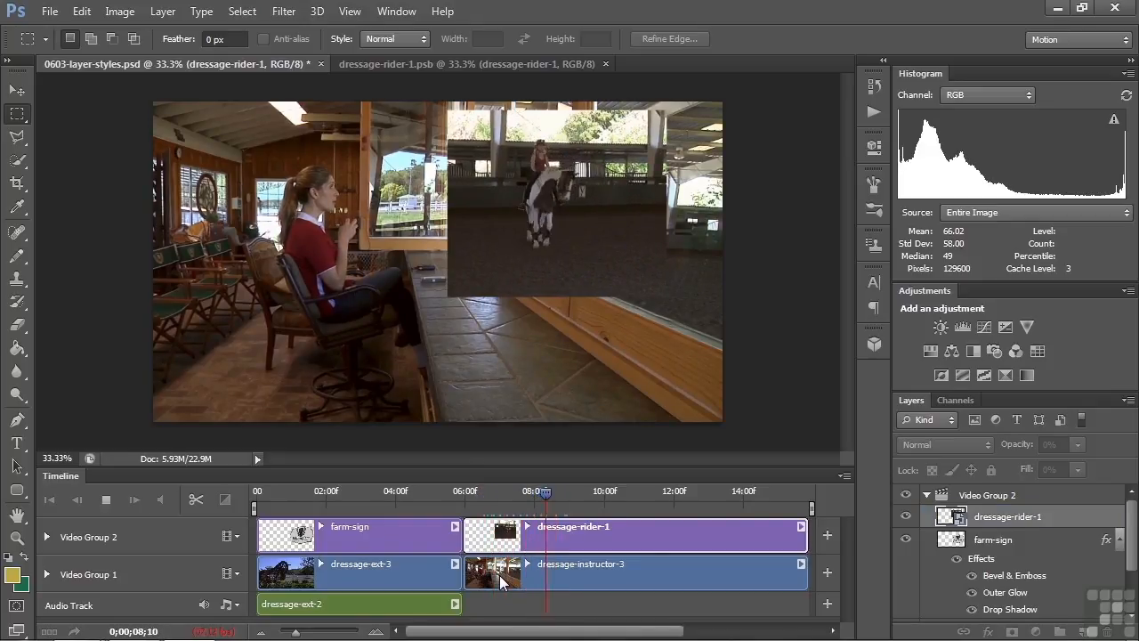
pyautogui.press('space')
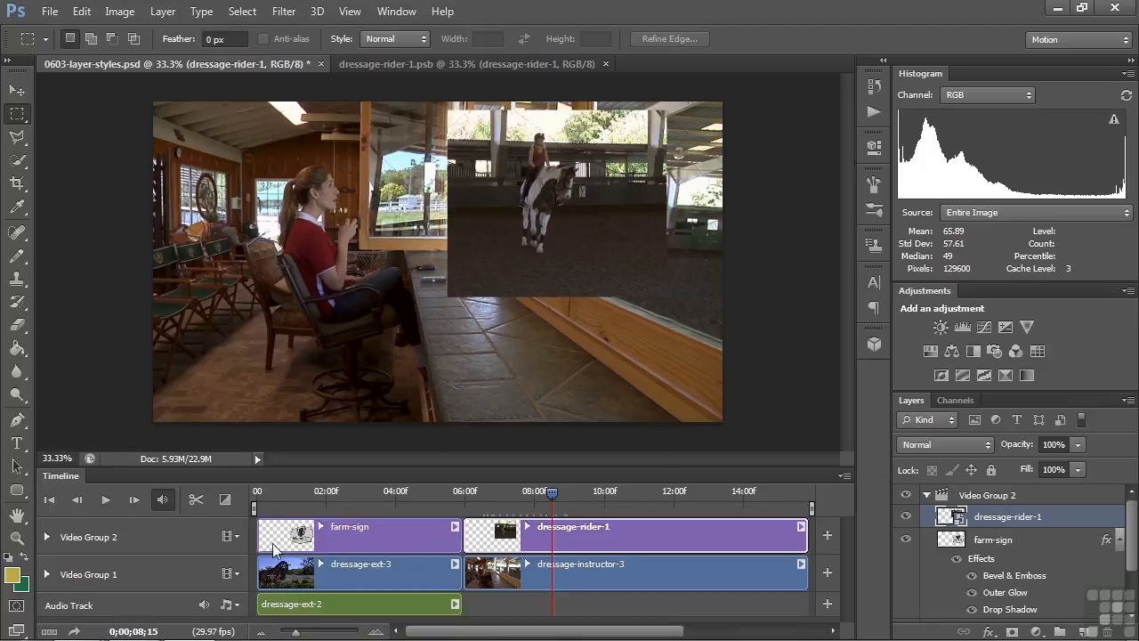
# Create a new video group above Video Group 2 and move the dressage-rider-1 clip into it, keeping its timing
pyautogui.click(237, 537)
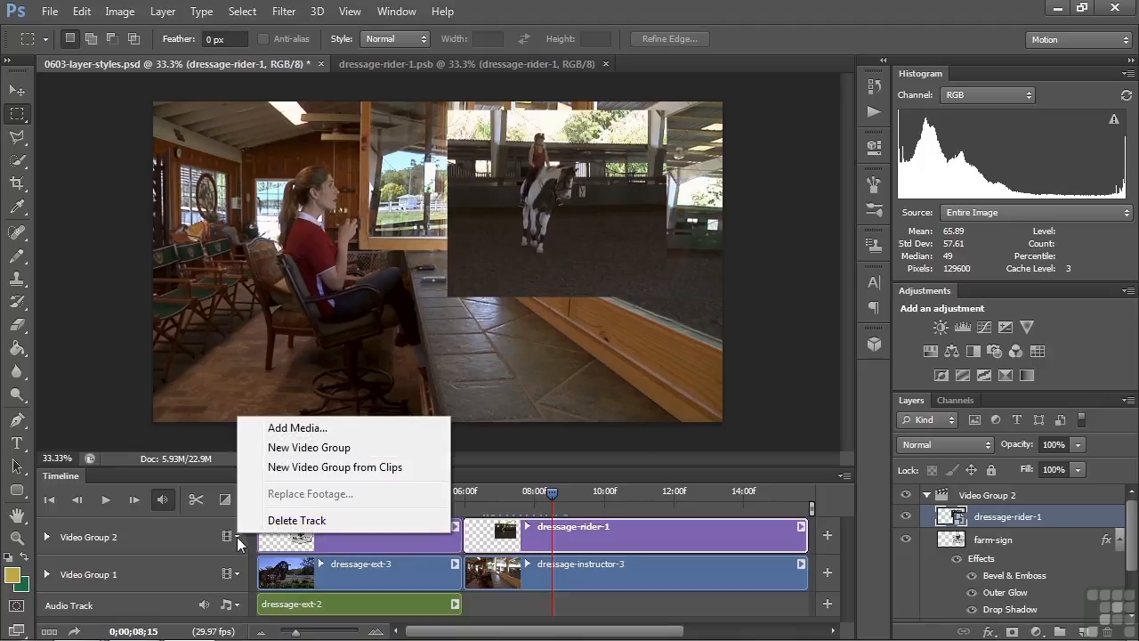
pyautogui.click(308, 447)
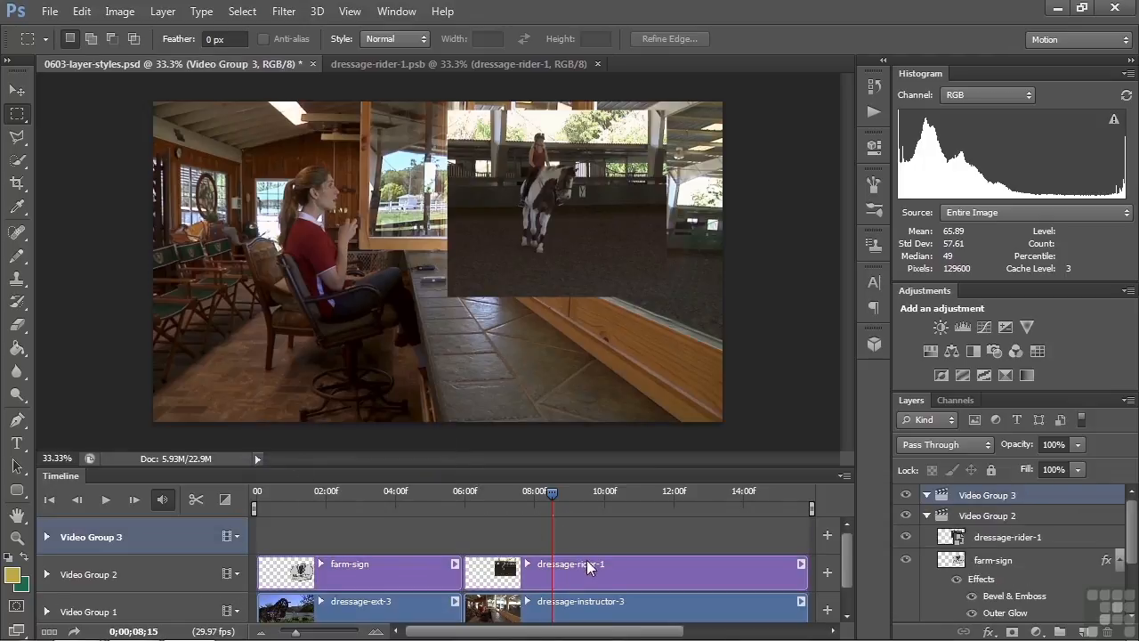
pyautogui.moveTo(612, 566); pyautogui.dragTo(612, 544)
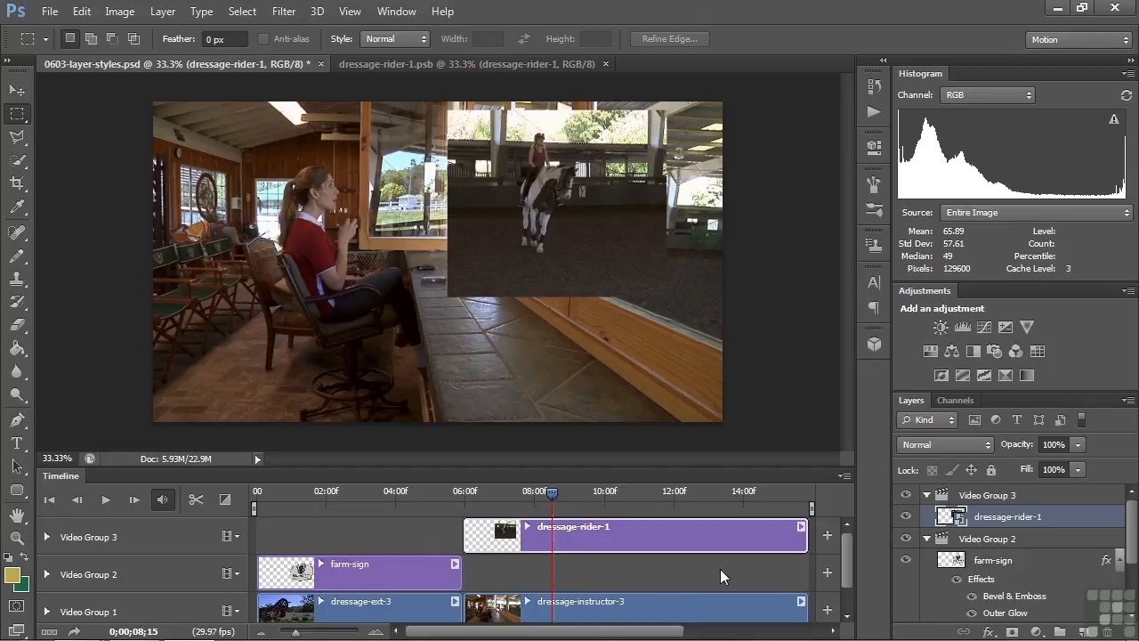
# Add a blank layer to Video Group 2 spanning the rider clip's full duration, and select the whole canvas
pyautogui.click(995, 538)
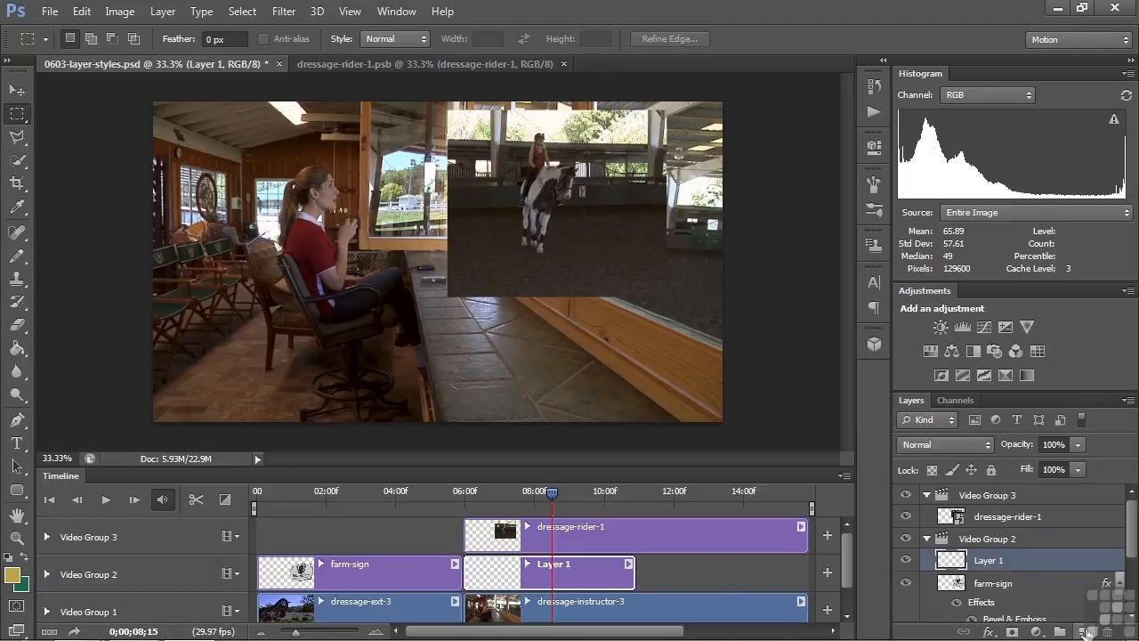
pyautogui.moveTo(634, 574); pyautogui.dragTo(807, 573)
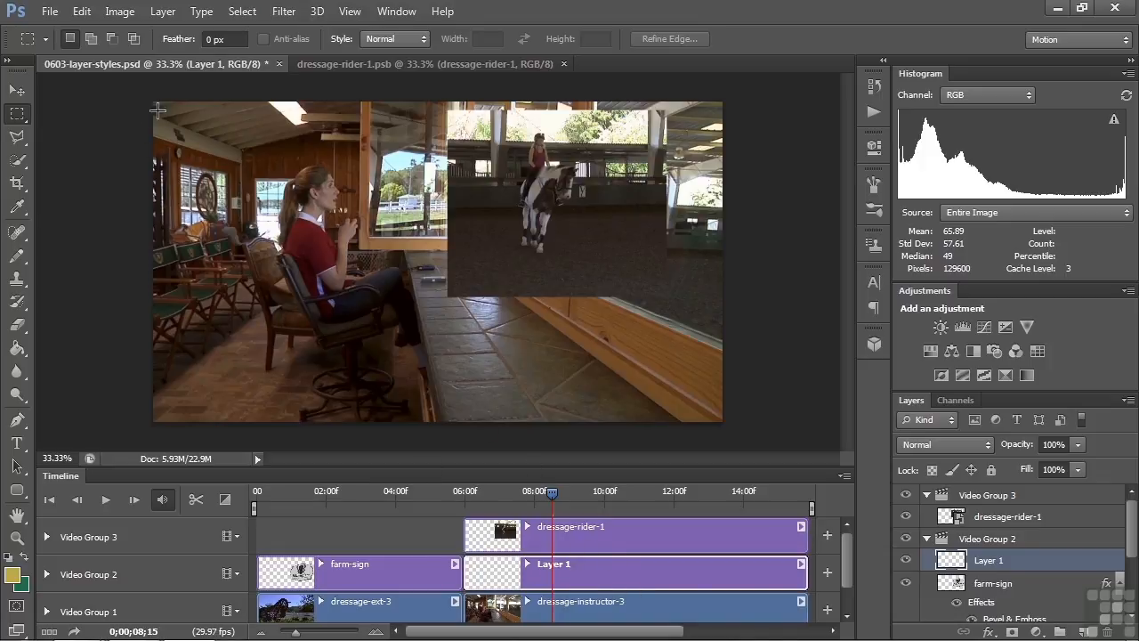
pyautogui.moveTo(143, 97); pyautogui.dragTo(763, 422)
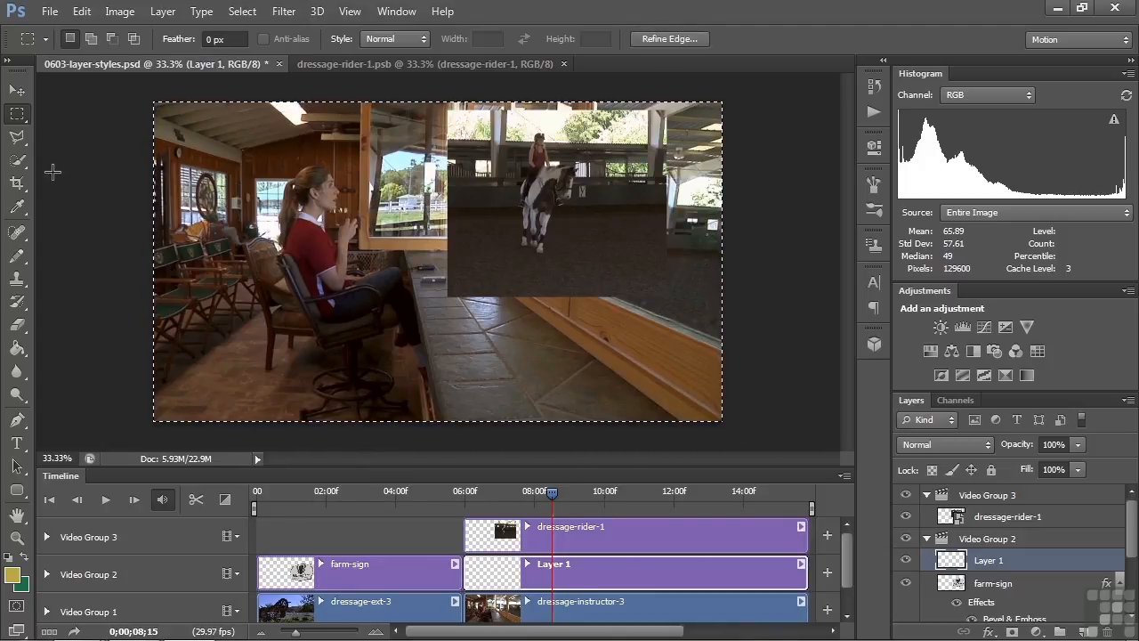
# Shorten the Layer 1 clip to end near 11 seconds and try the Fill command with the playhead beyond it at 0;00;12;01
pyautogui.click(82, 12)
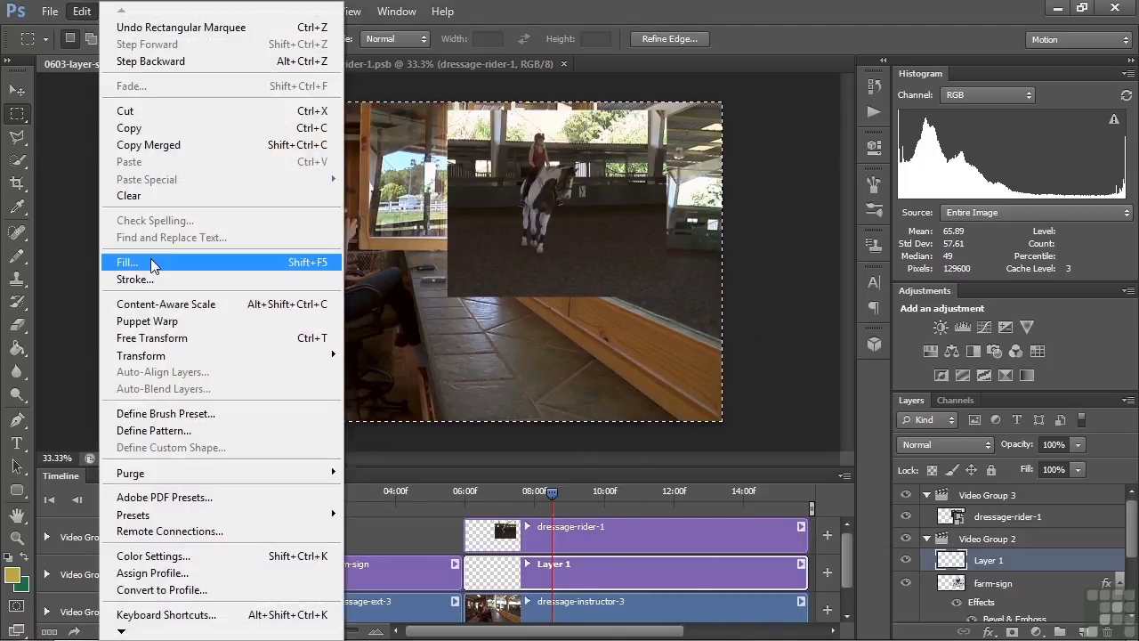
pyautogui.click(78, 279)
pyautogui.moveTo(802, 579); pyautogui.dragTo(634, 578)
pyautogui.click(552, 495)
pyautogui.moveTo(552, 495); pyautogui.dragTo(674, 495)
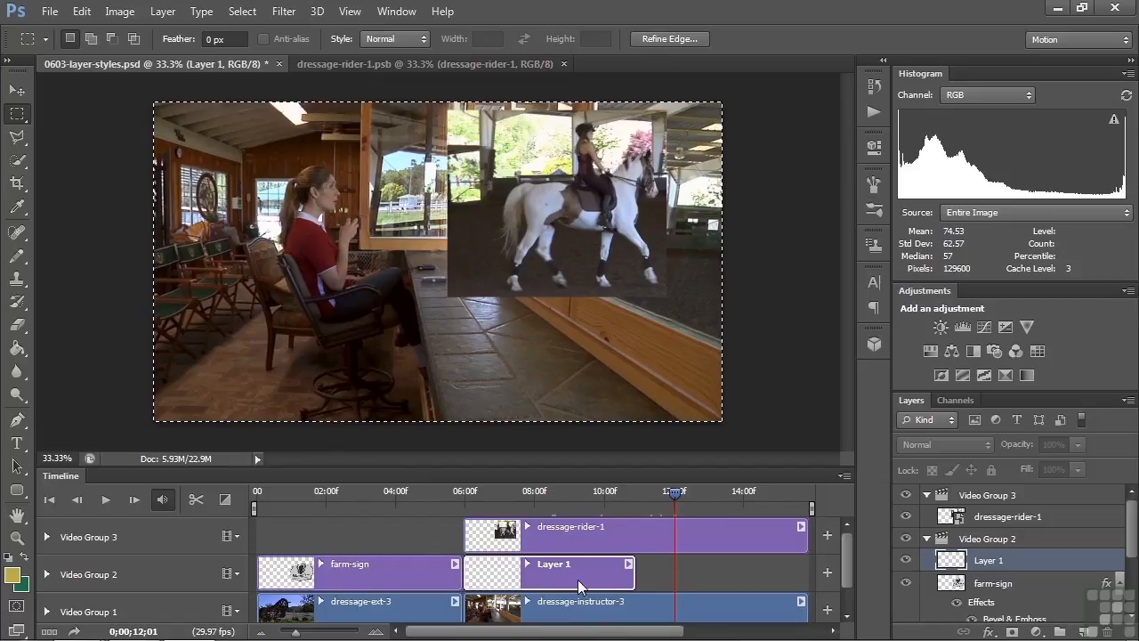
pyautogui.click(81, 11)
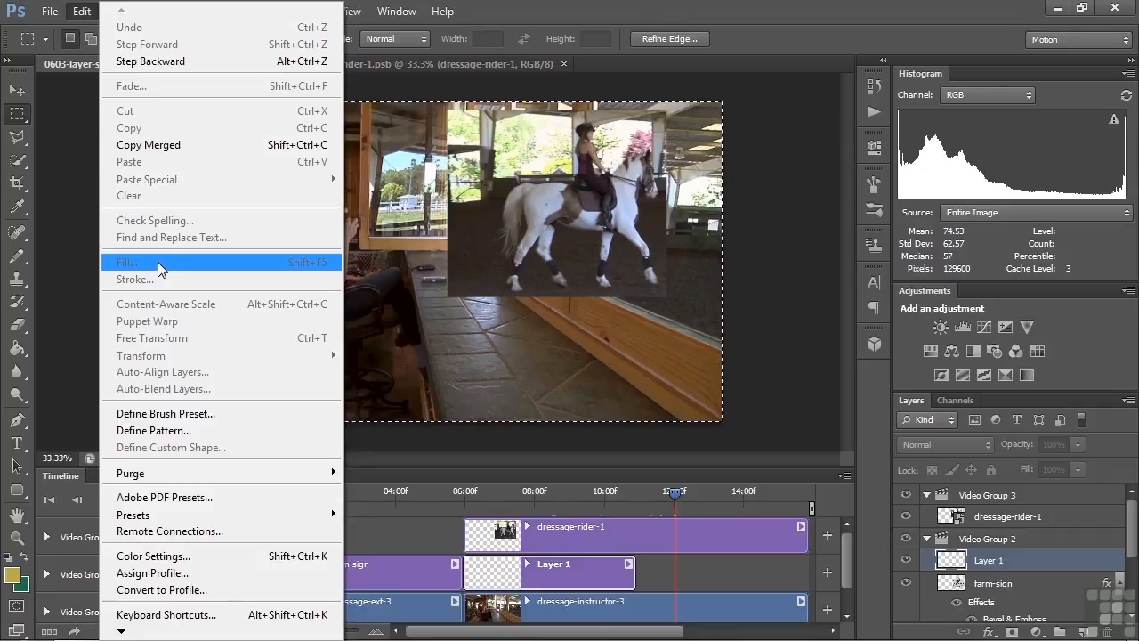
pyautogui.click(518, 562)
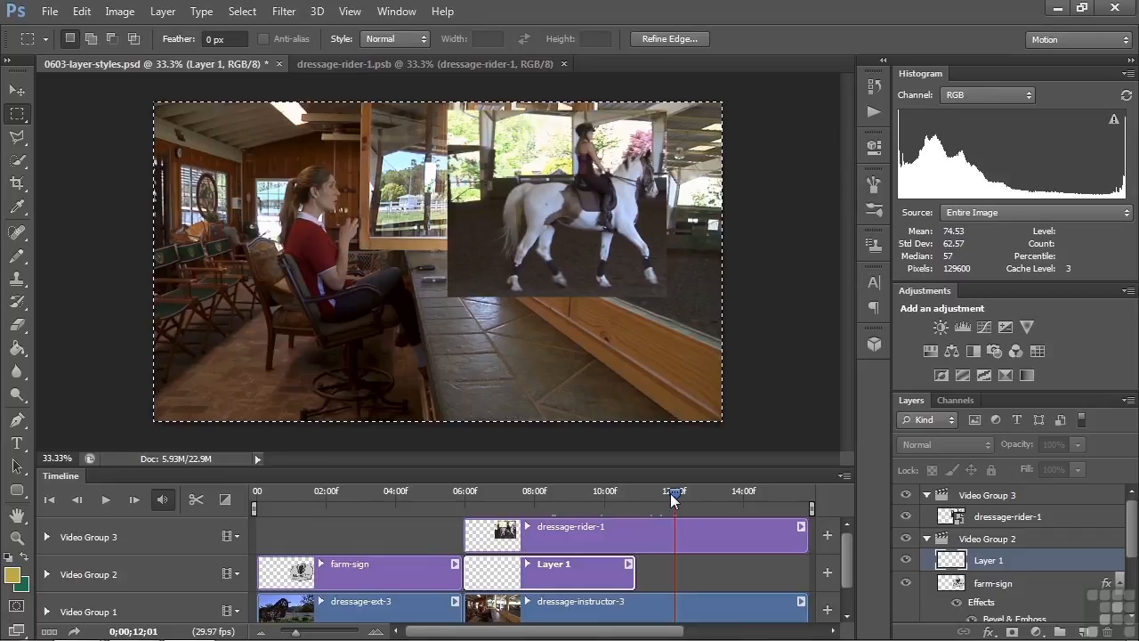
# With the playhead at 0;00;08;19, fill Layer 1 with dark brown #431901 sampled from the room's woodwork, and deselect
pyautogui.moveTo(673, 494); pyautogui.dragTo(556, 494)
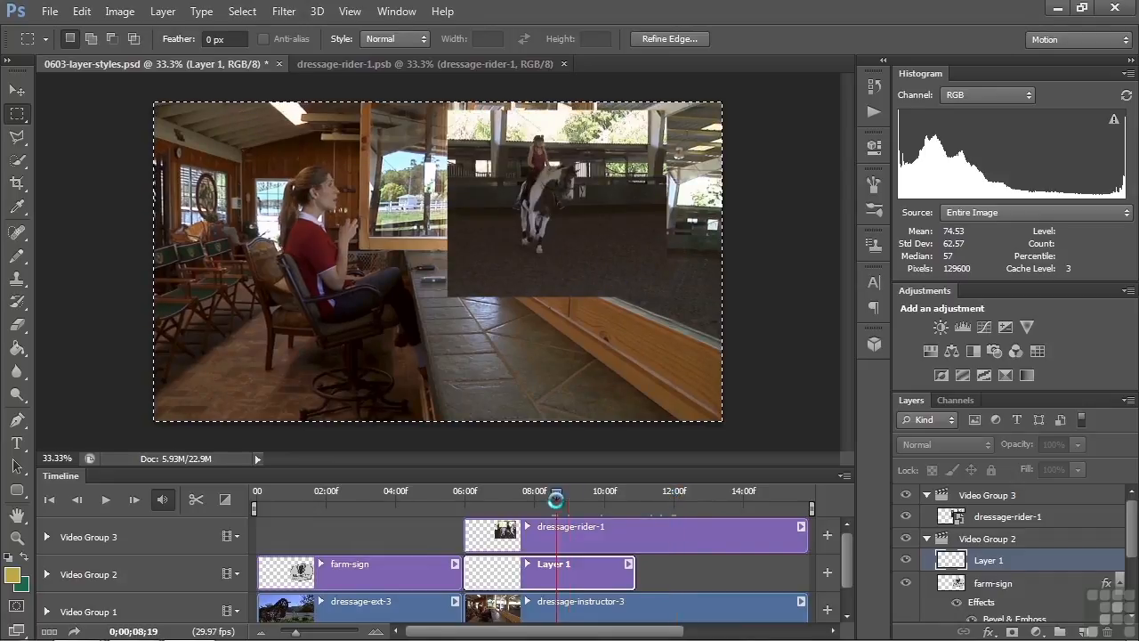
pyautogui.click(81, 11)
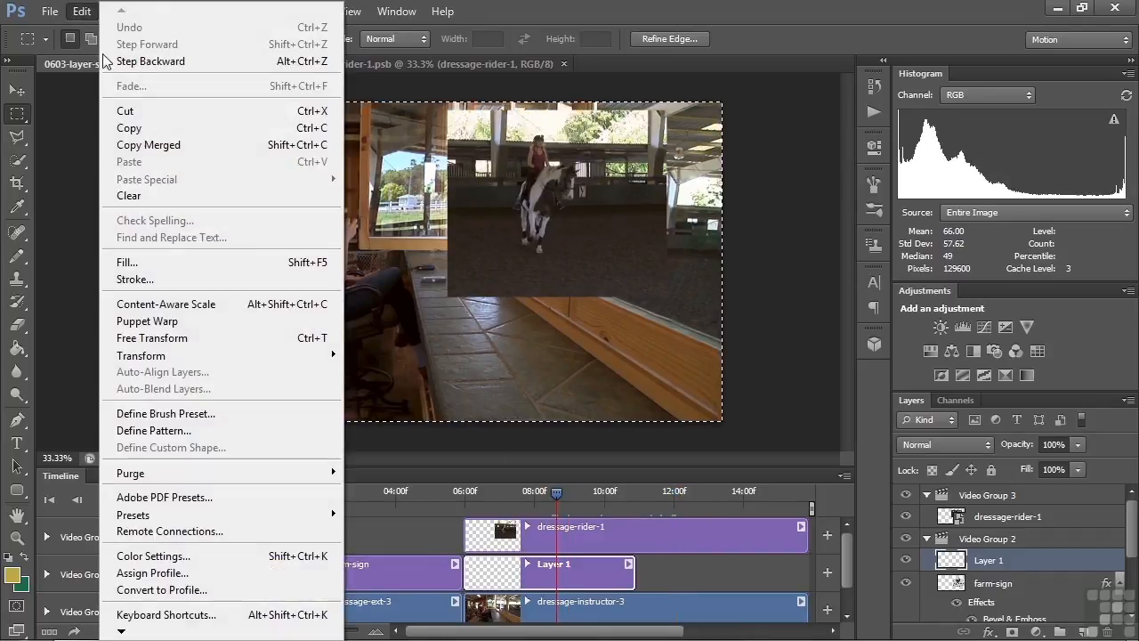
pyautogui.click(135, 264)
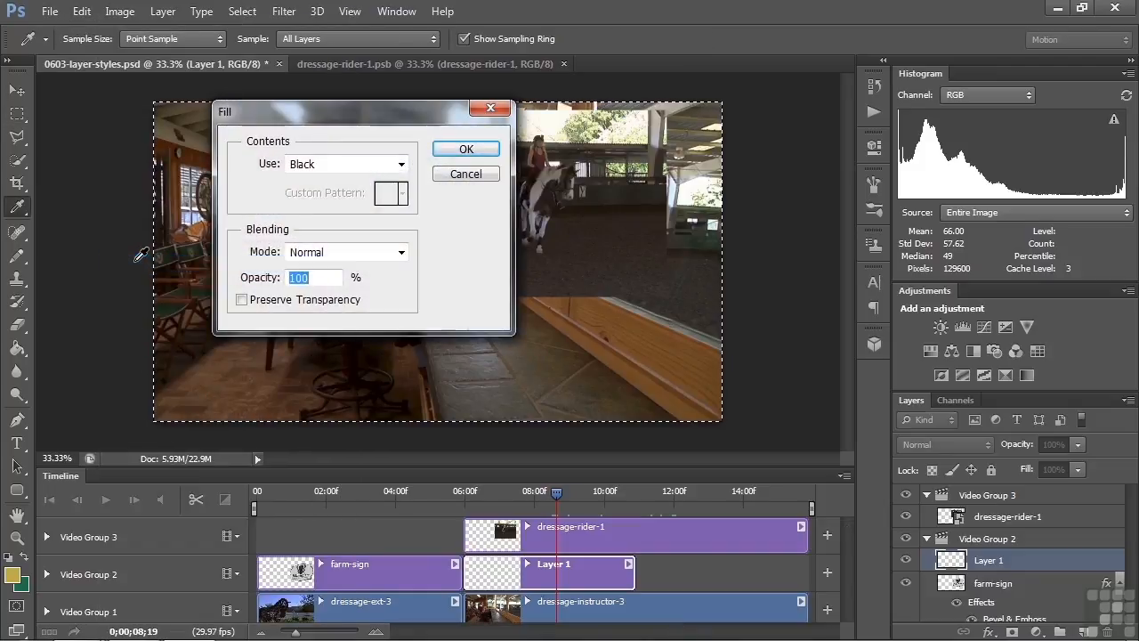
pyautogui.click(399, 165)
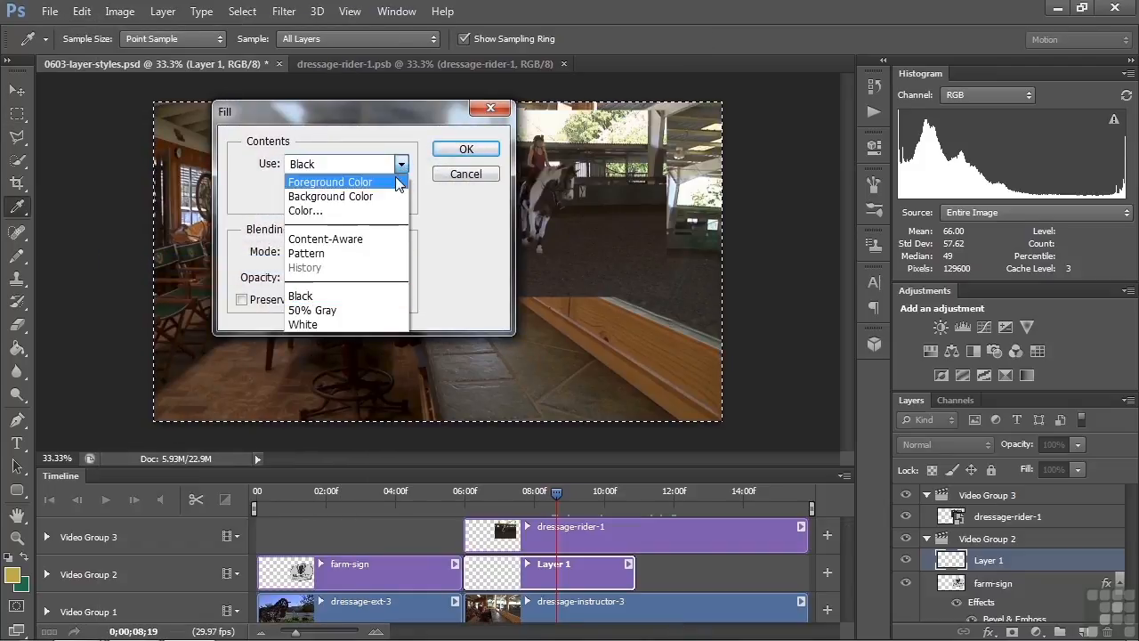
pyautogui.click(370, 214)
pyautogui.moveTo(293, 159); pyautogui.dragTo(441, 262)
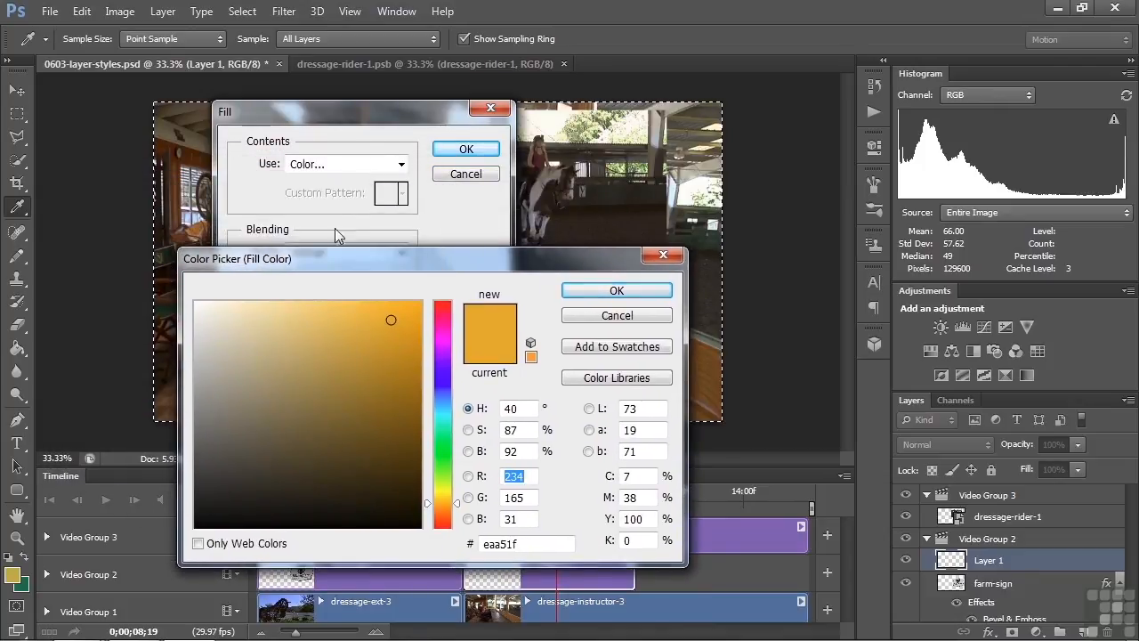
pyautogui.click(190, 154)
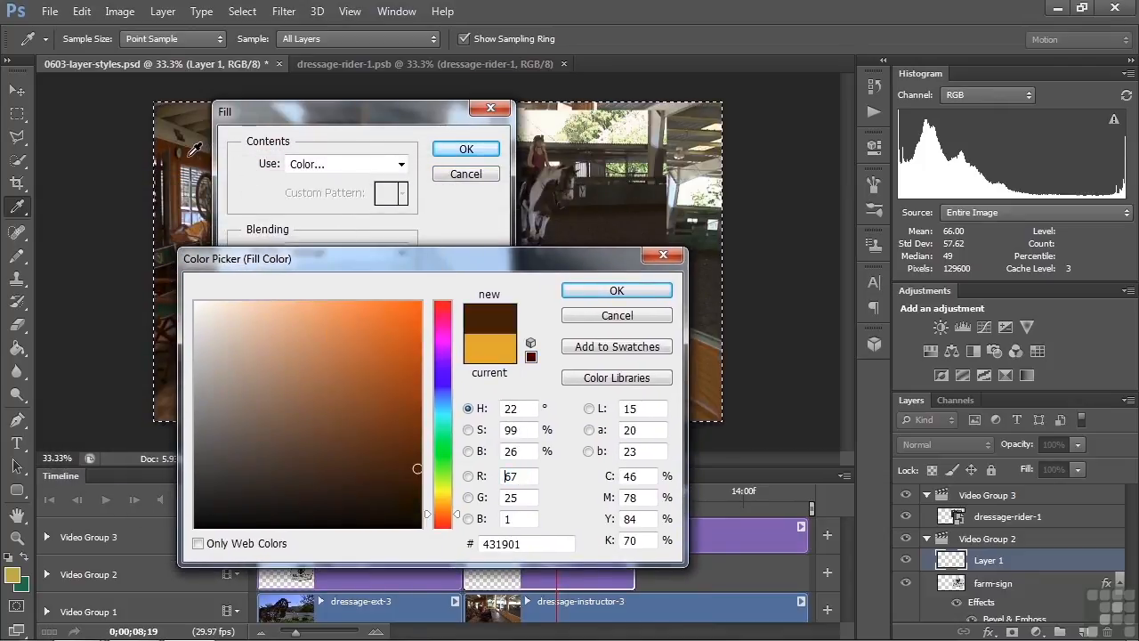
pyautogui.click(614, 291)
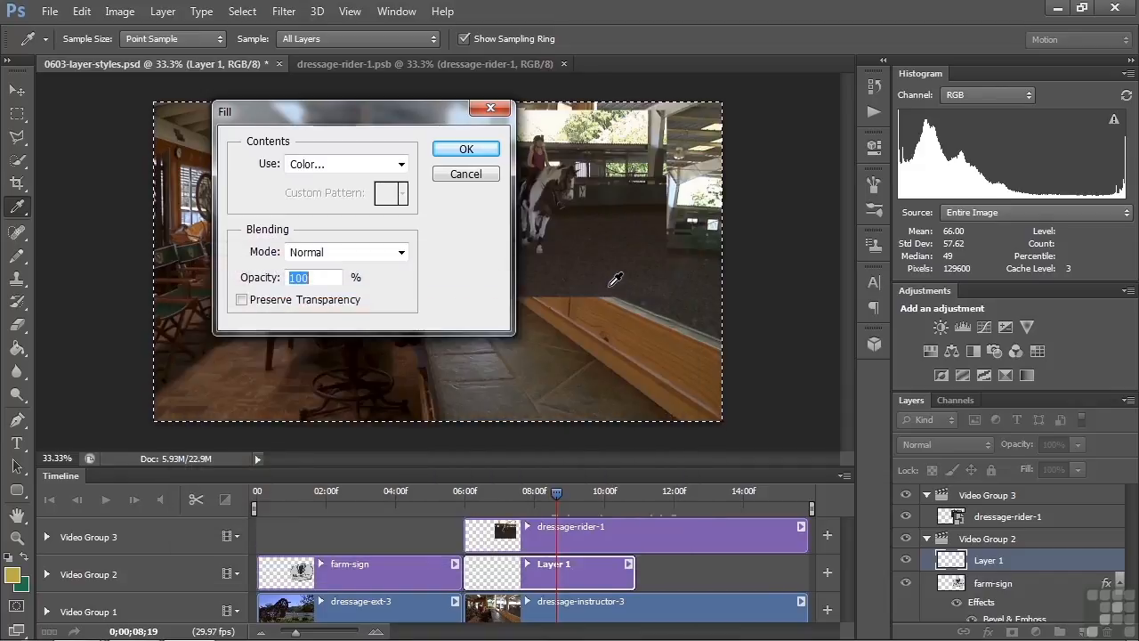
pyautogui.click(466, 148)
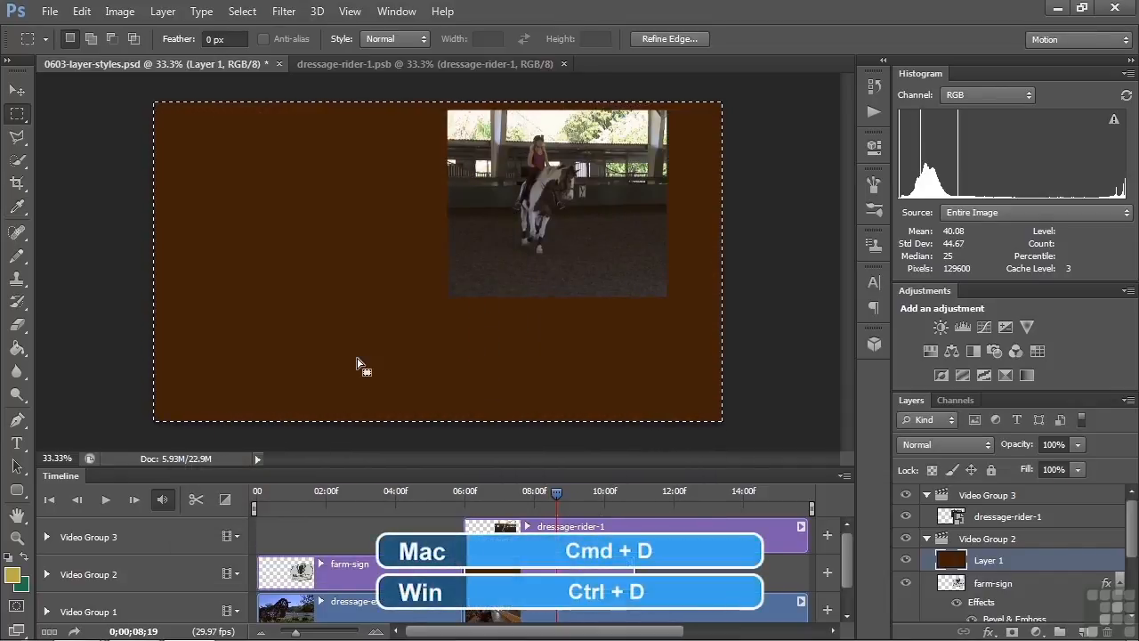
pyautogui.hotkey('ctrl', 'd')
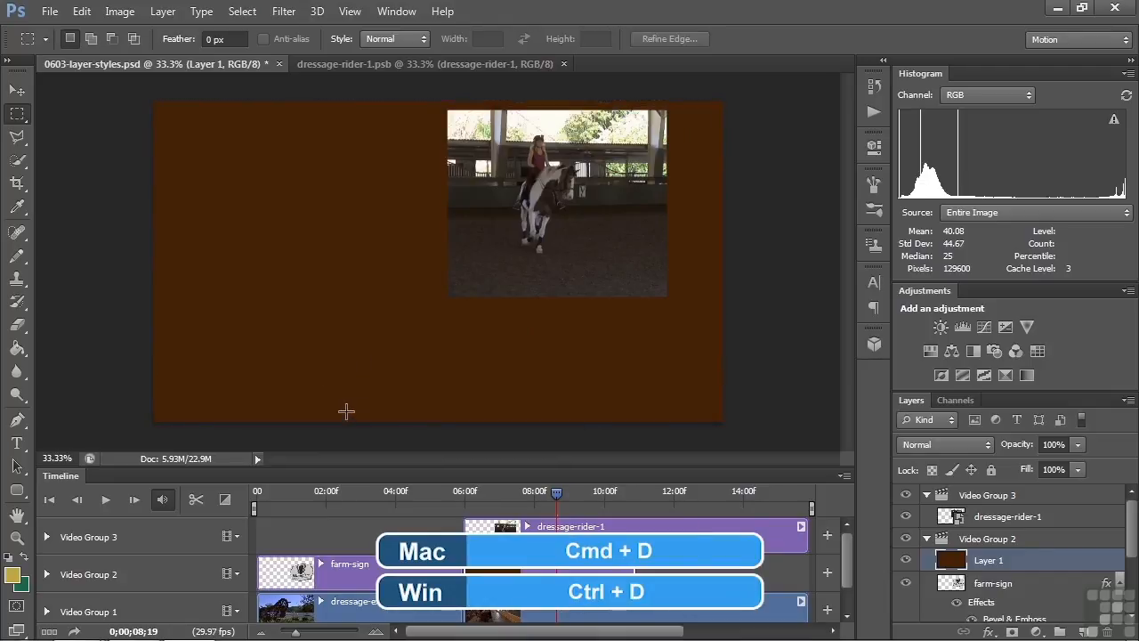
# Free Transform the brown fill to 43.28% width and 63.89% height as a frame around the rider, and extend its clip to the rider clip's end
pyautogui.hotkey('ctrl', 't')
pyautogui.moveTo(153, 419); pyautogui.dragTo(434, 306)
pyautogui.moveTo(721, 308); pyautogui.dragTo(680, 306)
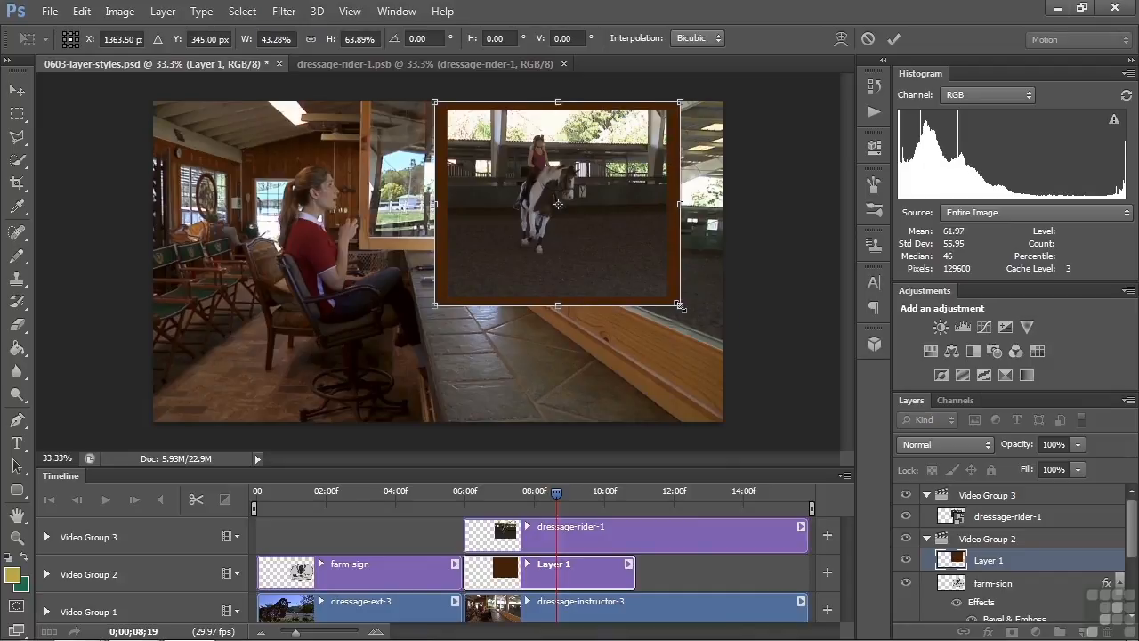
pyautogui.press('Return')
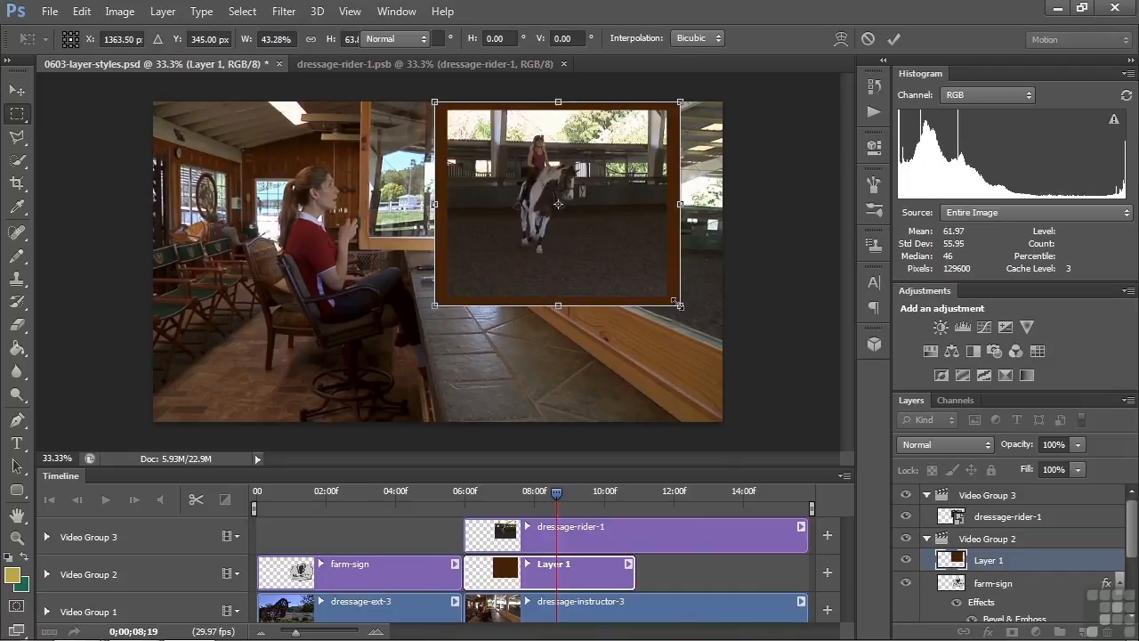
pyautogui.moveTo(633, 563); pyautogui.dragTo(810, 568)
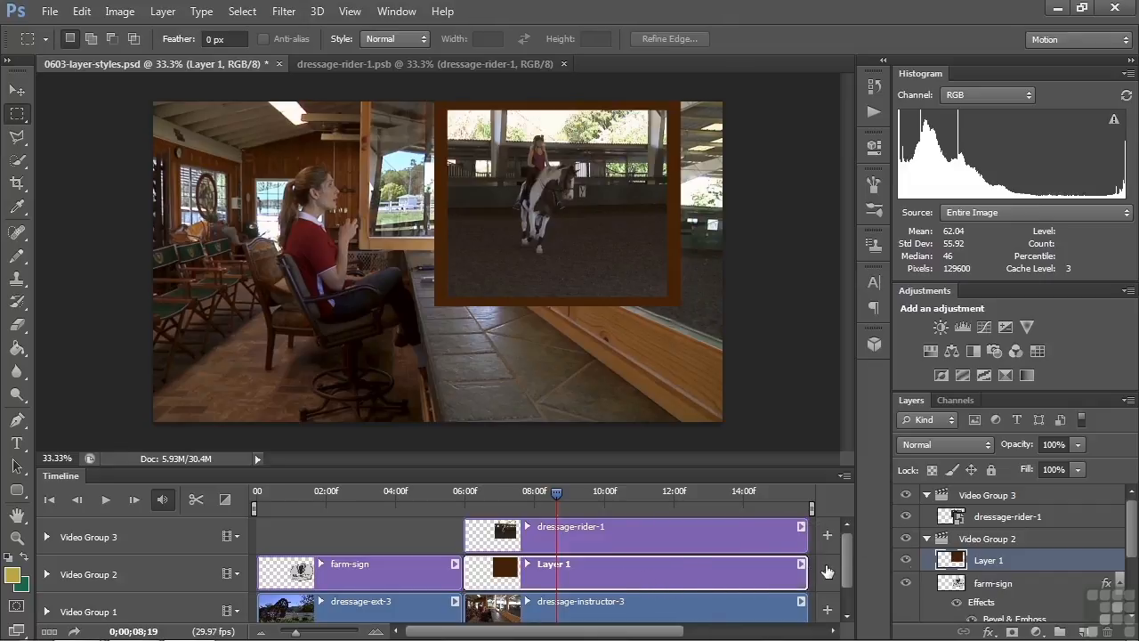
# Add a Bevel & Emboss style to the brown frame layer with 307% depth and 16 px size
pyautogui.doubleClick(1066, 558)
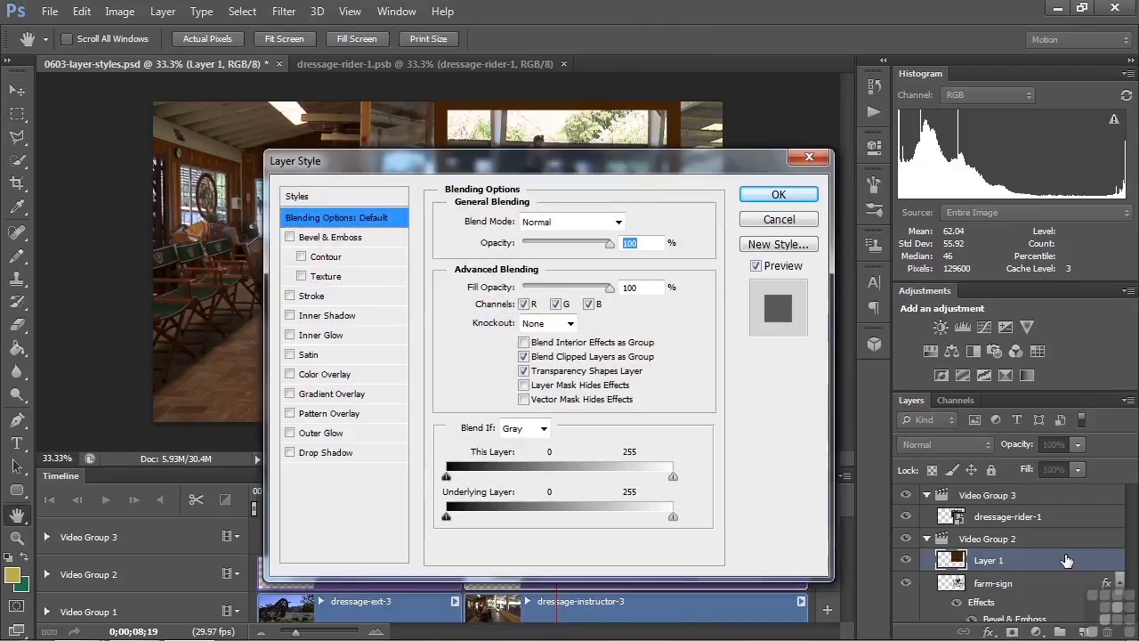
pyautogui.moveTo(566, 166); pyautogui.dragTo(960, 162)
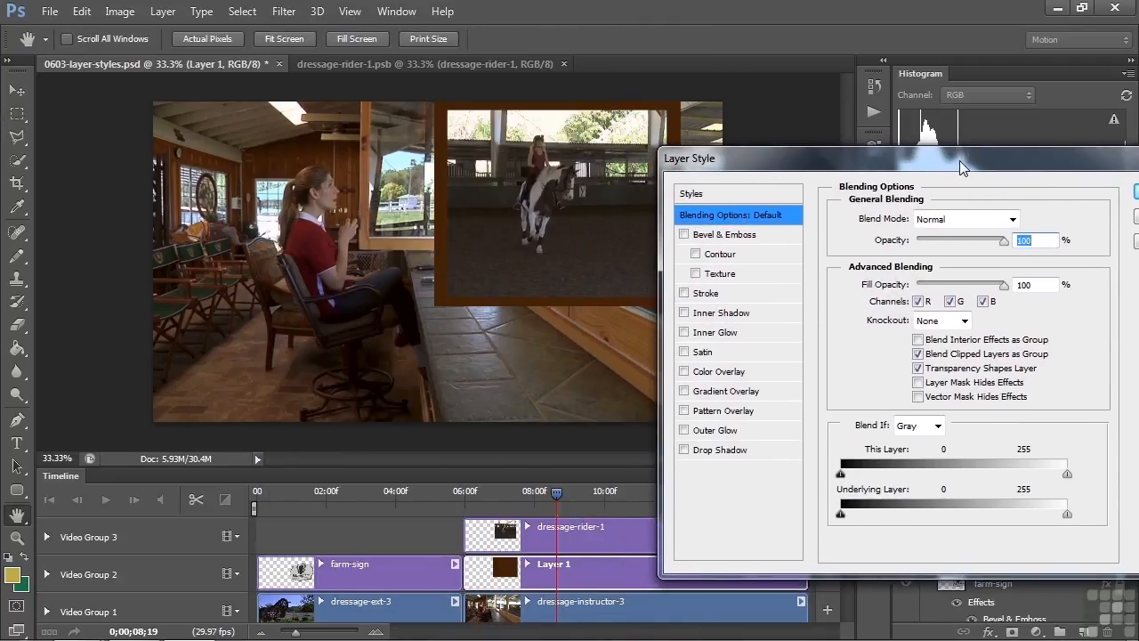
pyautogui.click(718, 235)
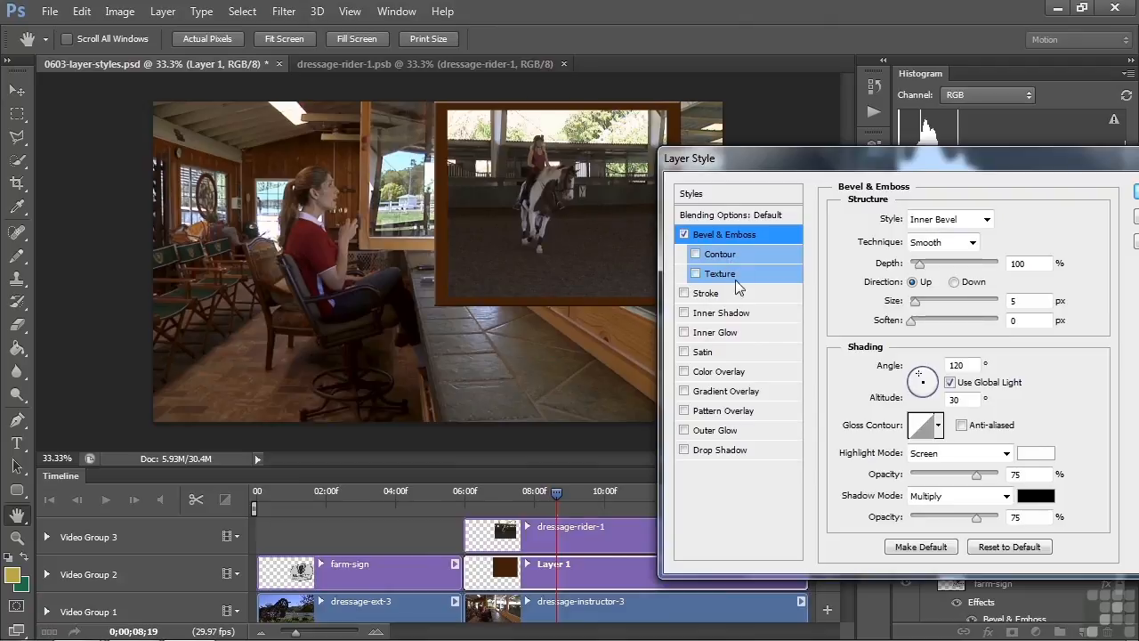
pyautogui.moveTo(923, 277); pyautogui.dragTo(919, 304)
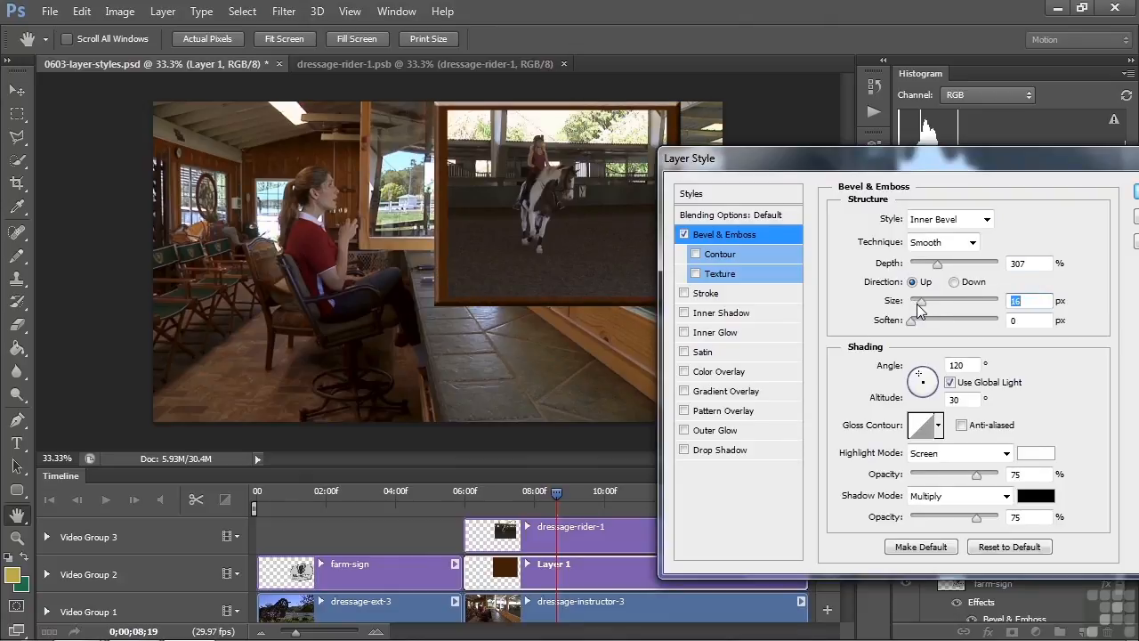
# Add a Drop Shadow to the brown frame layer with 35 px size and 21 px distance, and apply the layer styles
pyautogui.click(697, 451)
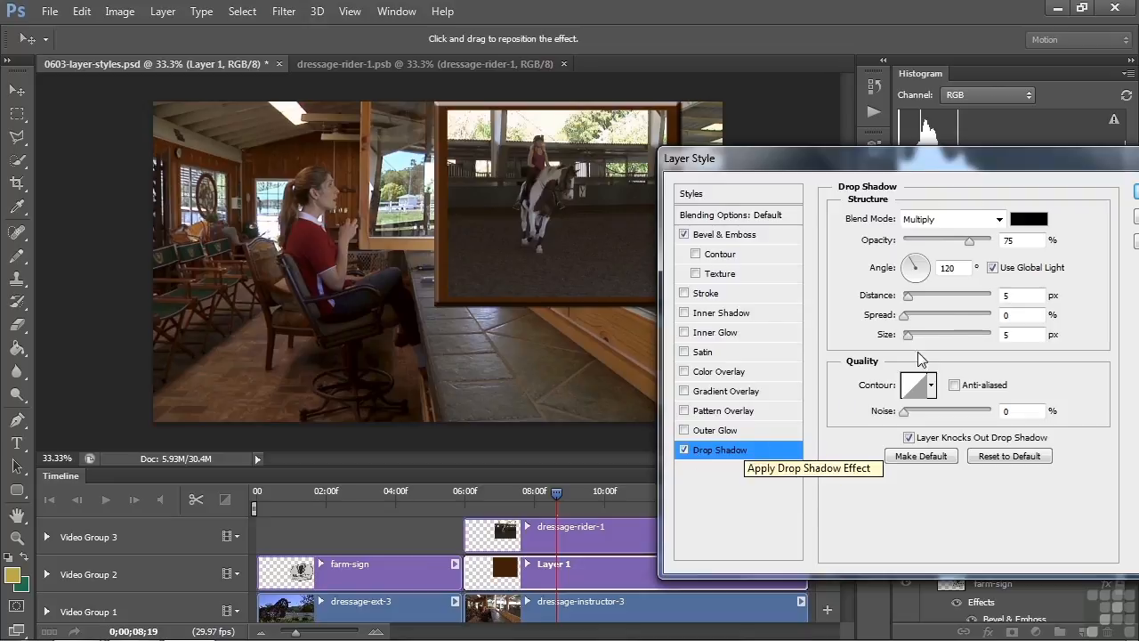
pyautogui.moveTo(907, 335); pyautogui.dragTo(919, 339)
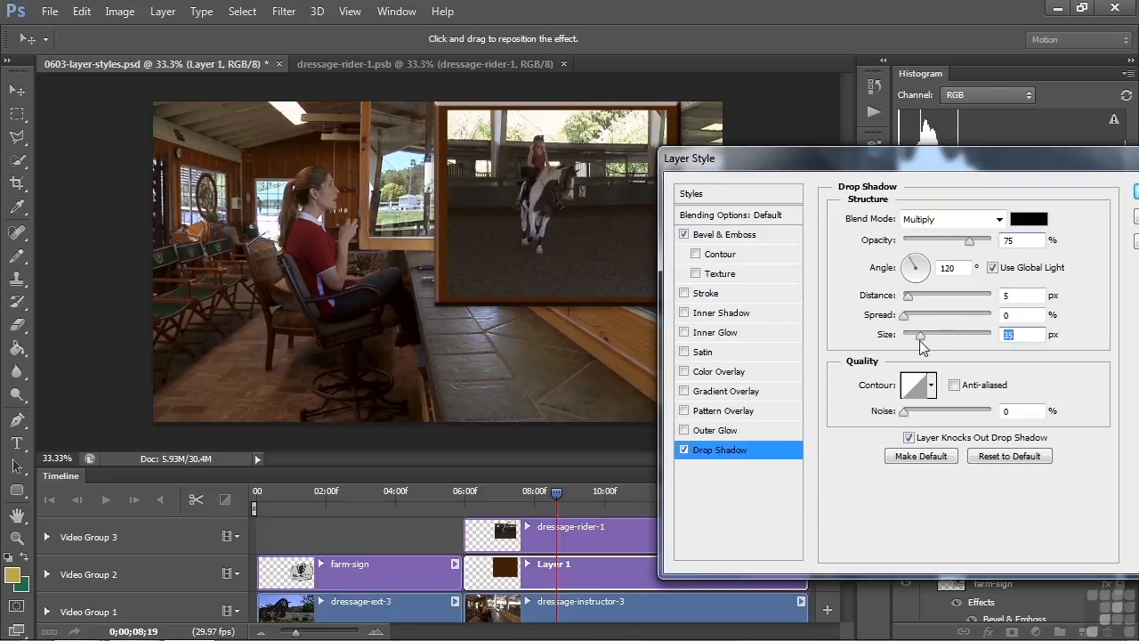
pyautogui.moveTo(907, 296); pyautogui.dragTo(922, 310)
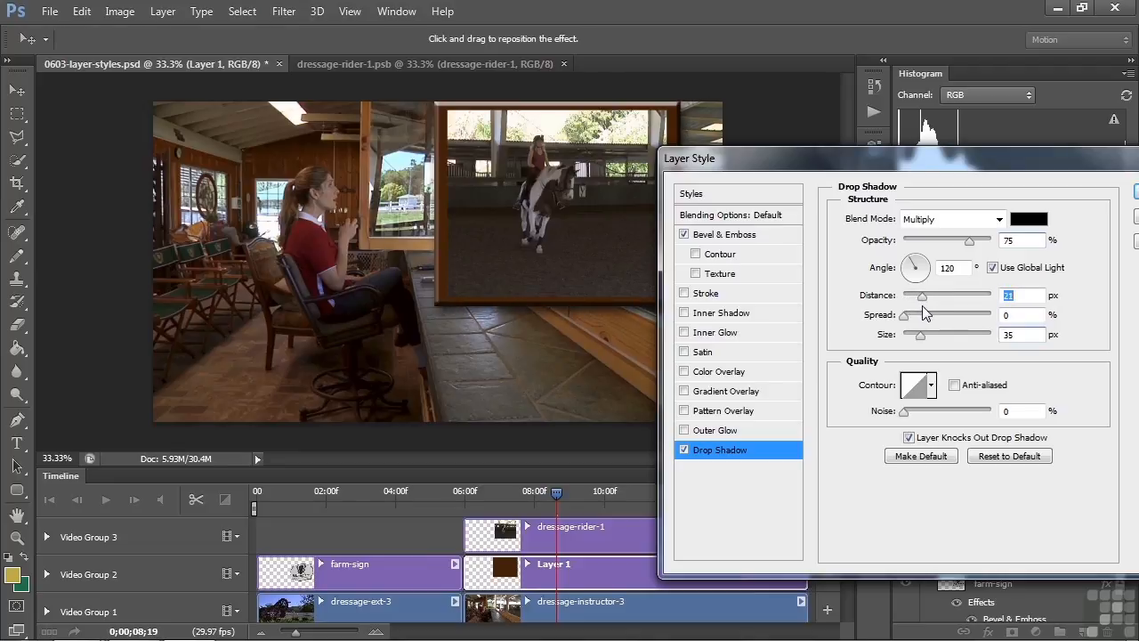
pyautogui.moveTo(925, 160); pyautogui.dragTo(590, 166)
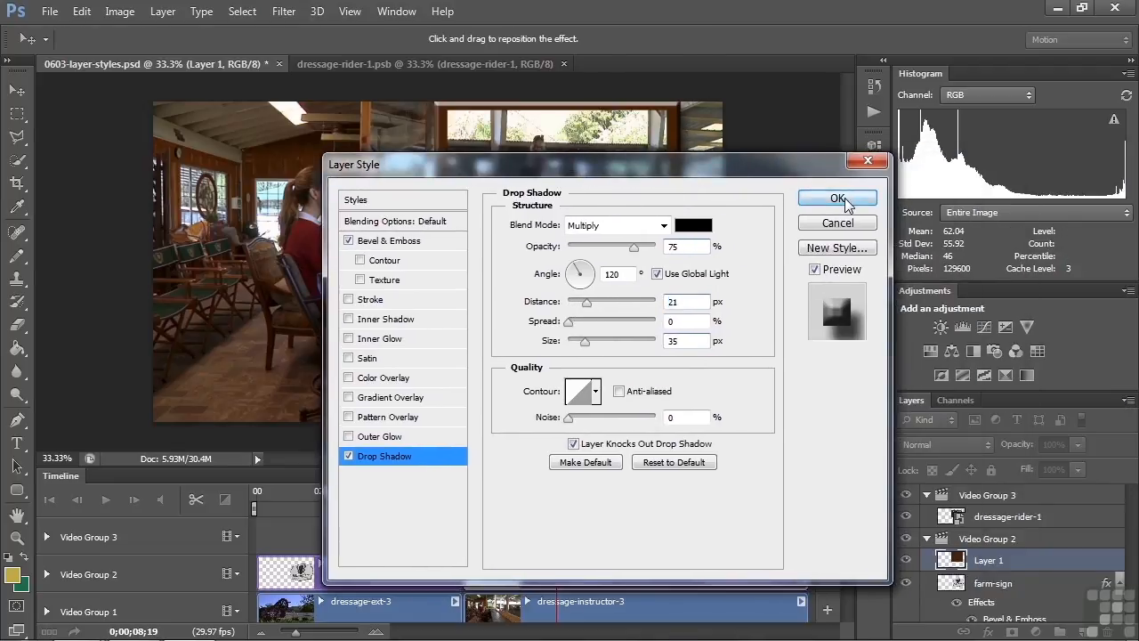
pyautogui.click(837, 198)
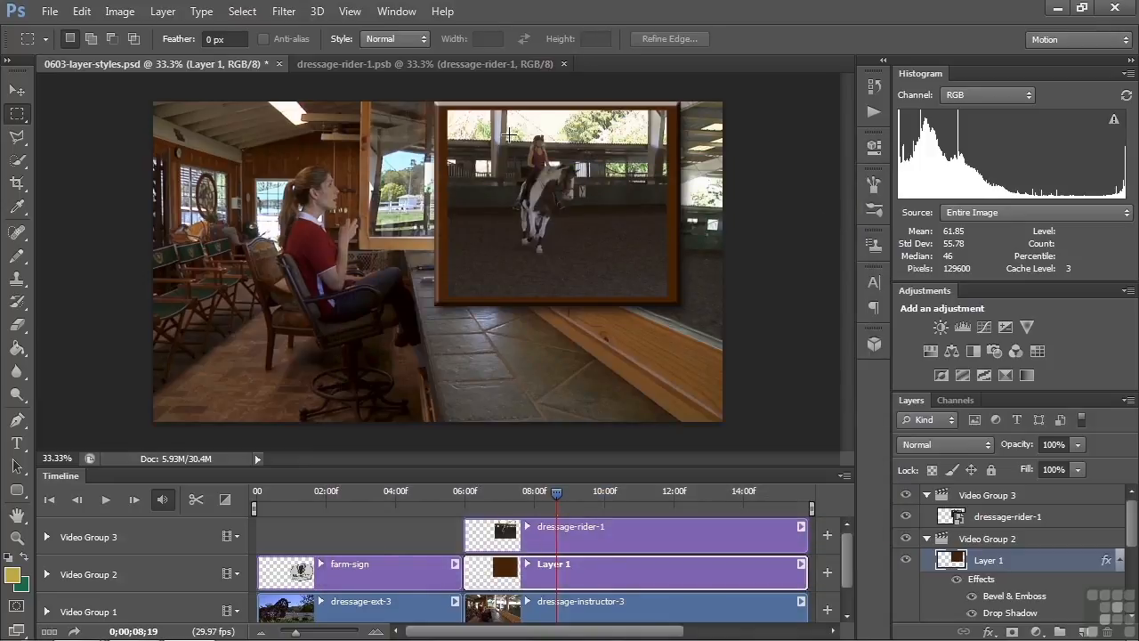
# Add a black 3 px outside Stroke style at 100% opacity to the dressage-rider-1 layer and apply it
pyautogui.click(628, 532)
pyautogui.doubleClick(1073, 521)
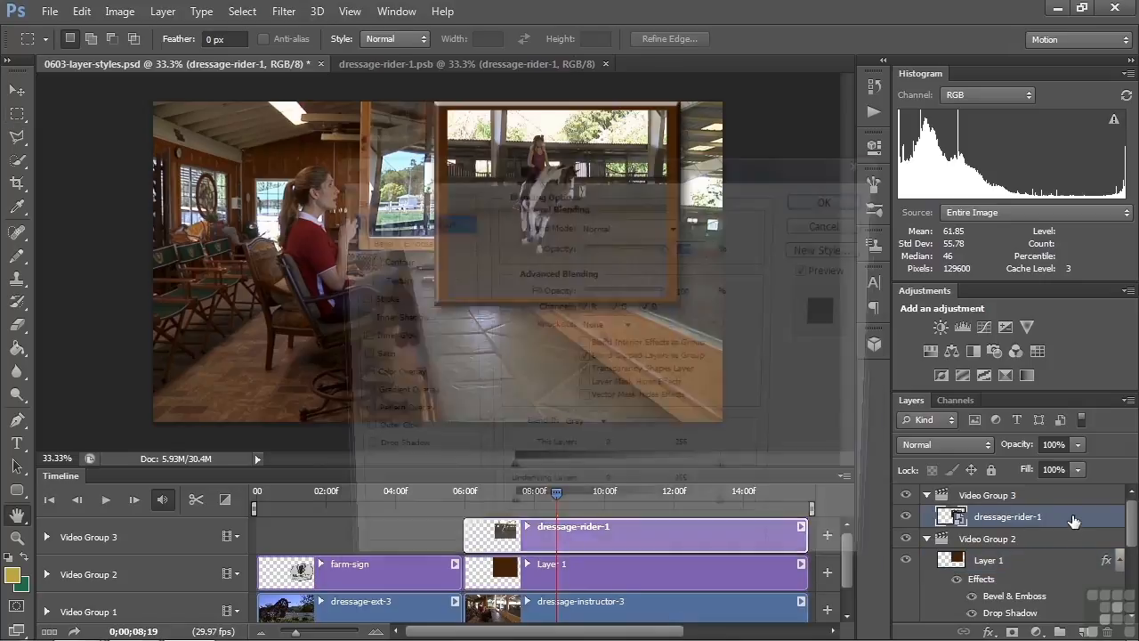
pyautogui.click(379, 299)
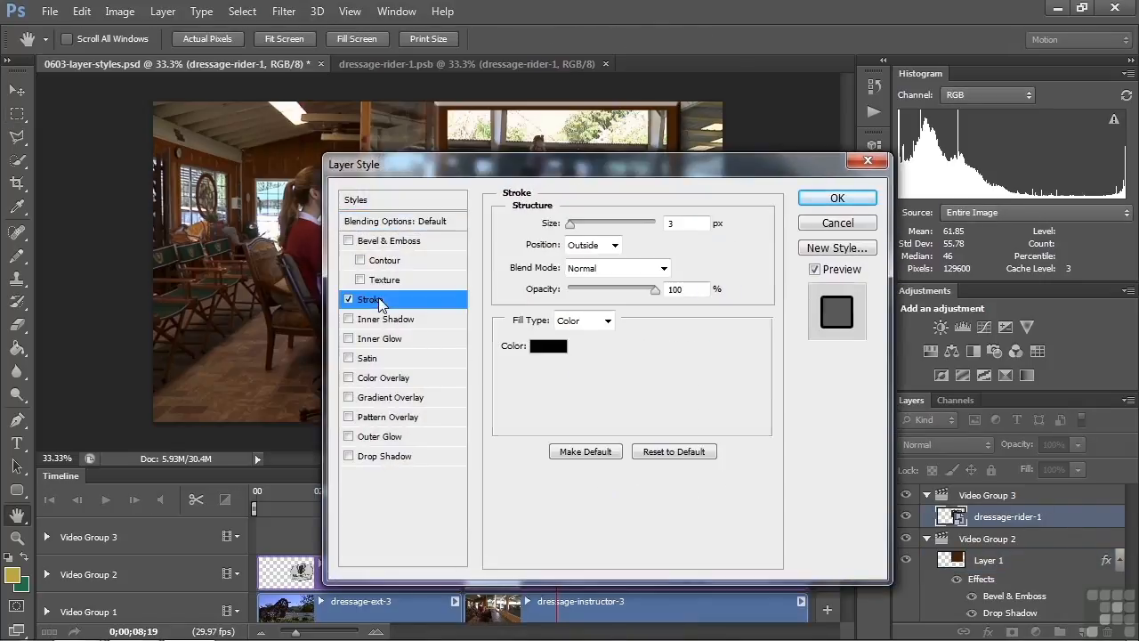
pyautogui.moveTo(634, 166); pyautogui.dragTo(771, 279)
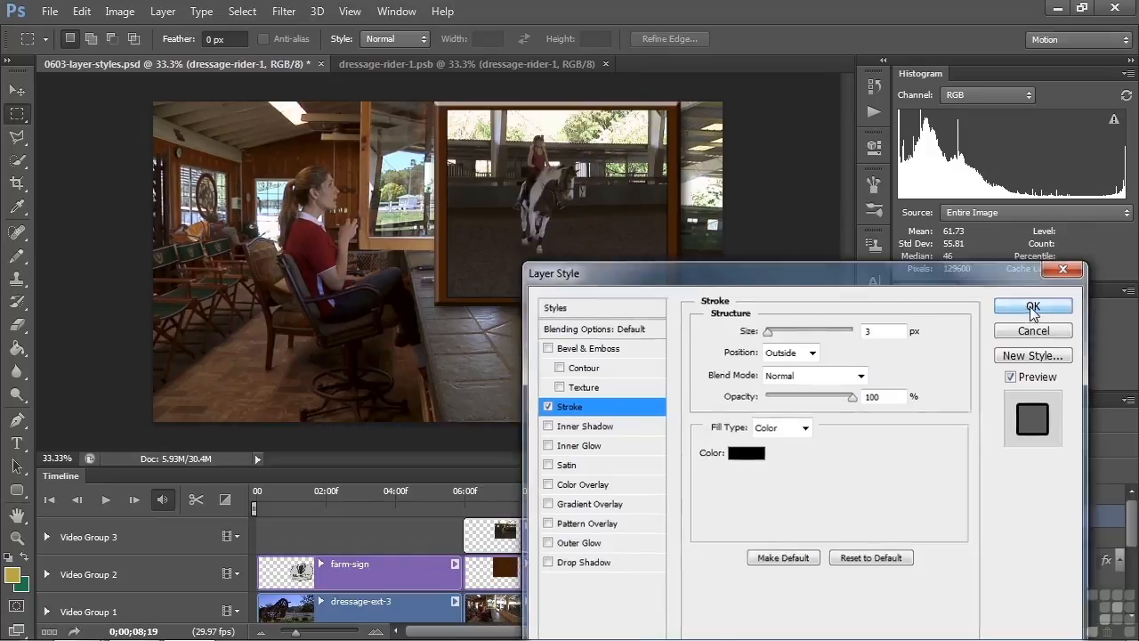
pyautogui.click(1032, 306)
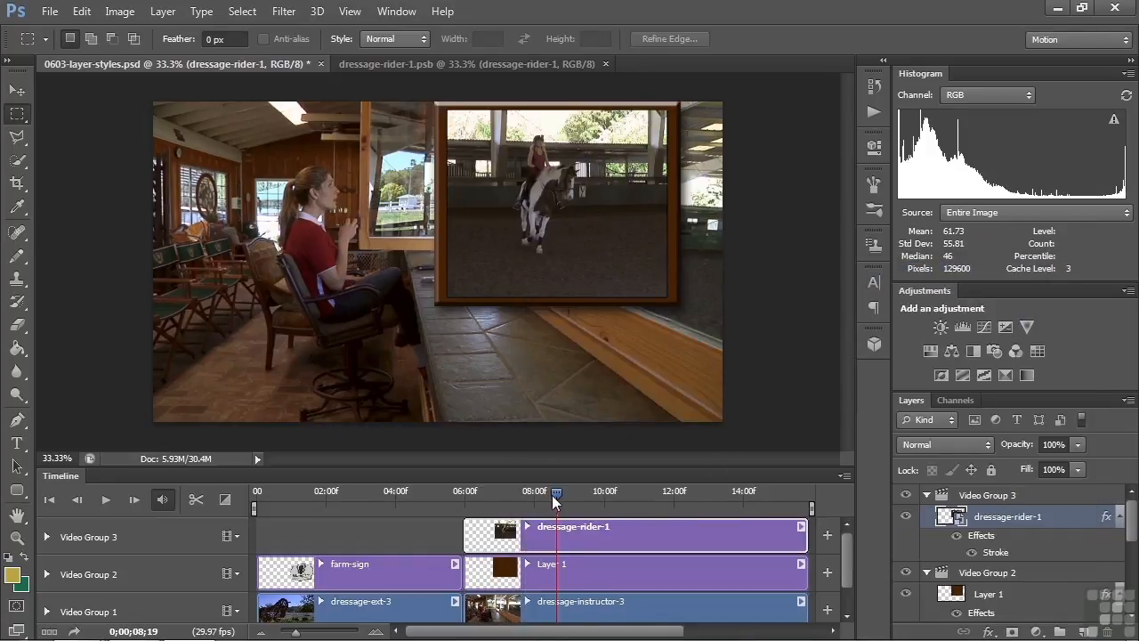
# Preview the framed rider clip by playing the timeline from about 0;00;06;23, and stop playback around 0;00;11;03
pyautogui.click(486, 504)
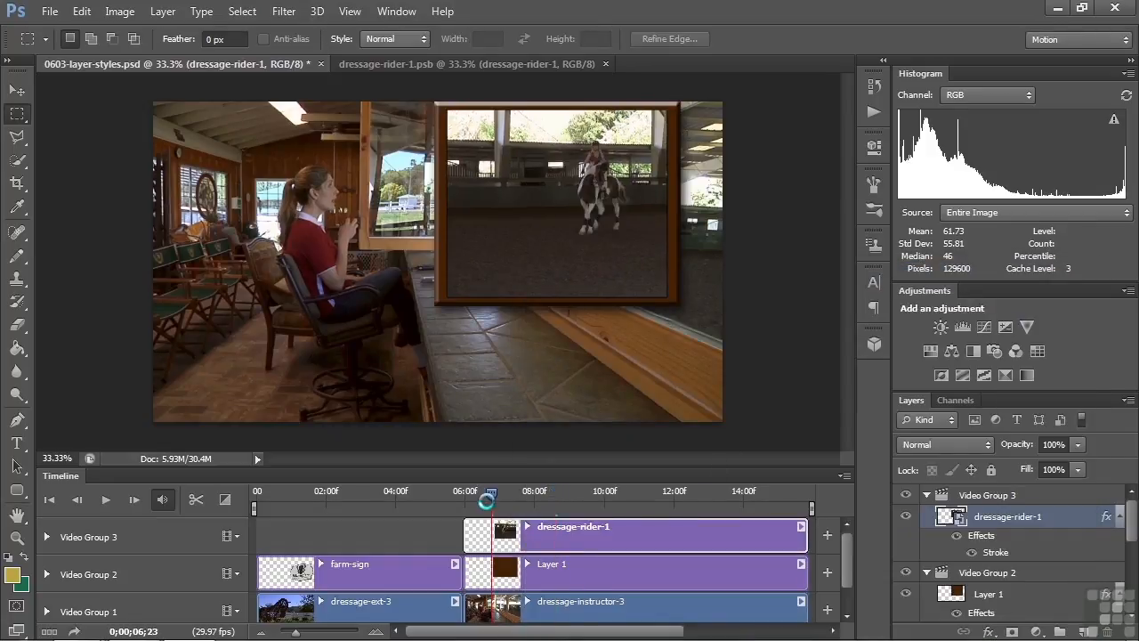
pyautogui.press('space')
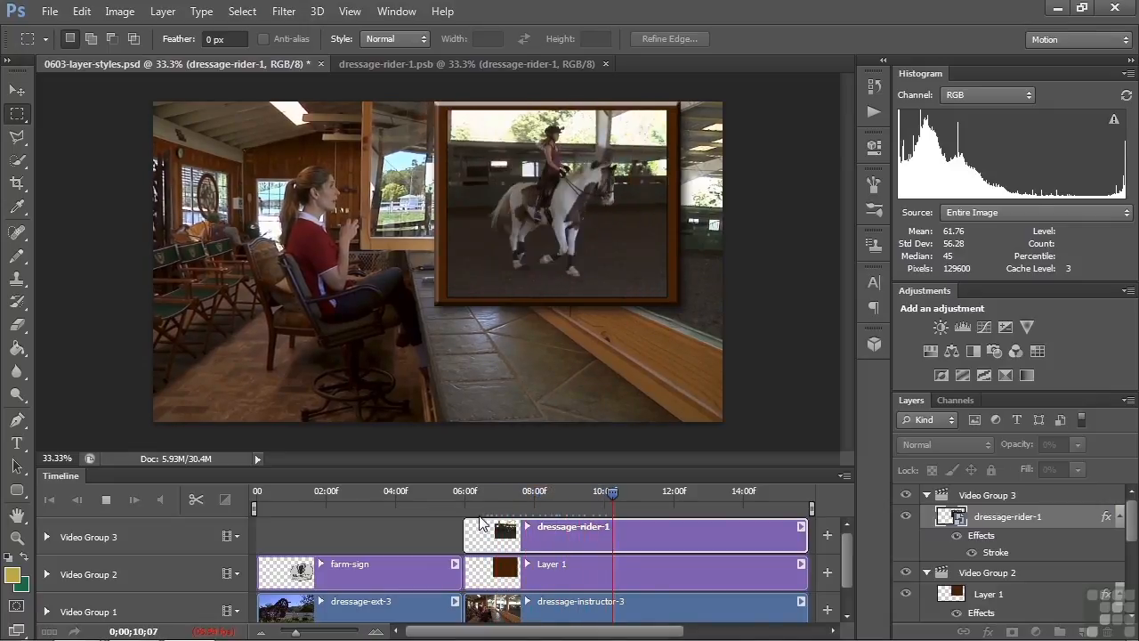
pyautogui.press('space')
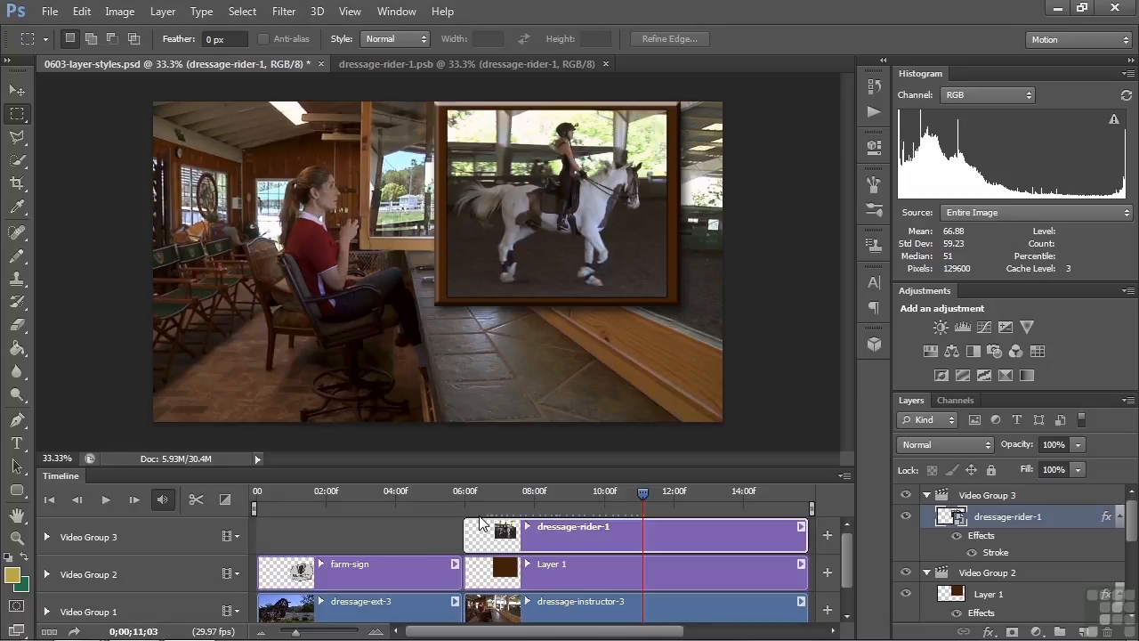